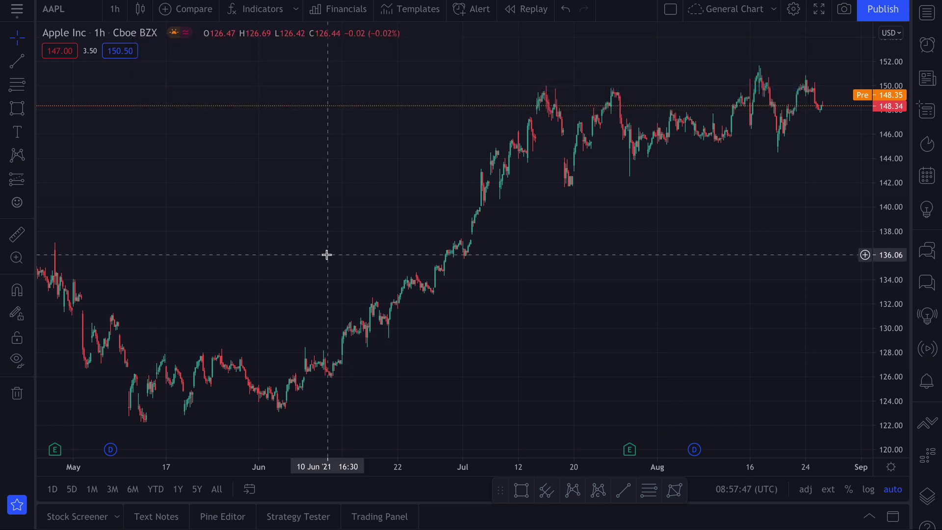
# Search 'harmonic scanner' and add the public-library Harmonic Scanner indicator to the AAPL chart
pyautogui.click(269, 15)
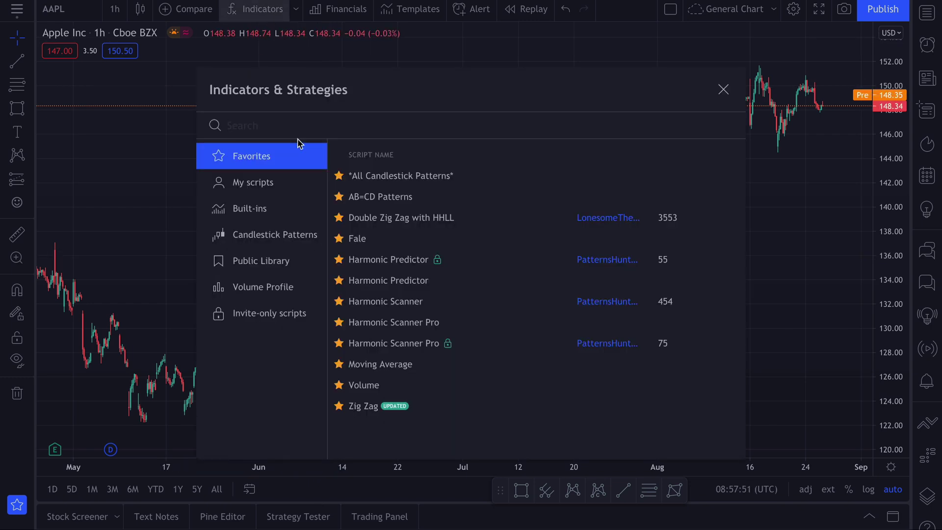
pyautogui.write('harmon')
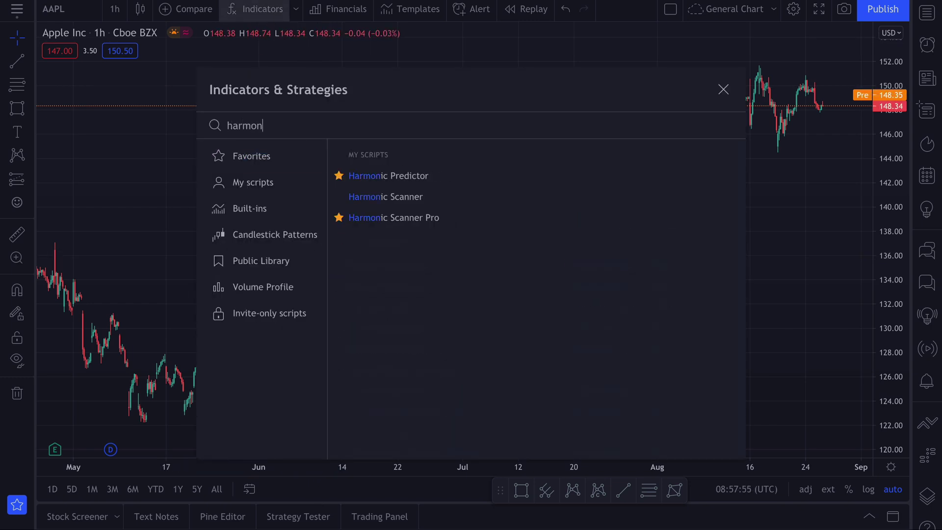
pyautogui.write('ic scanner')
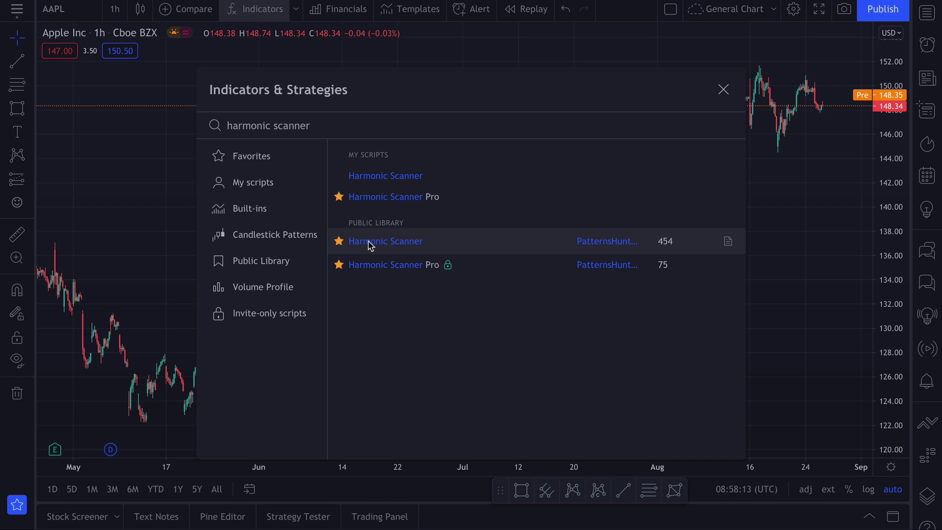
pyautogui.click(535, 245)
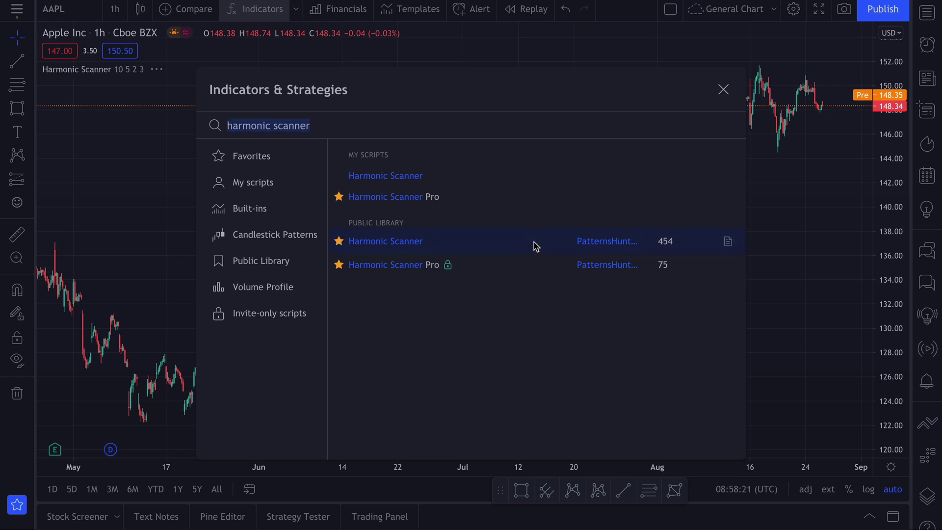
pyautogui.click(723, 90)
# Zoom in on AAPL's Cypher Up pattern and show the watchlist beside the chart
pyautogui.scroll(2, 540, 177)
pyautogui.scroll(5, 540, 177)
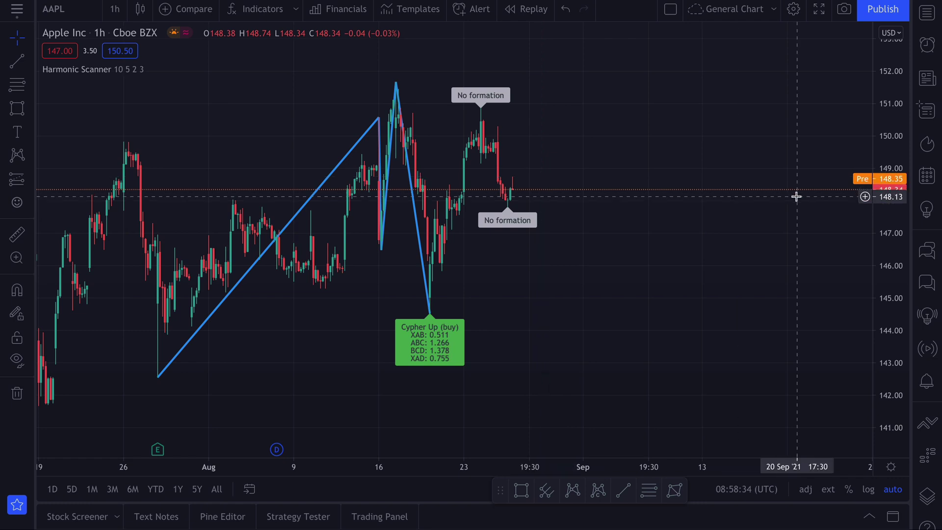
pyautogui.click(926, 13)
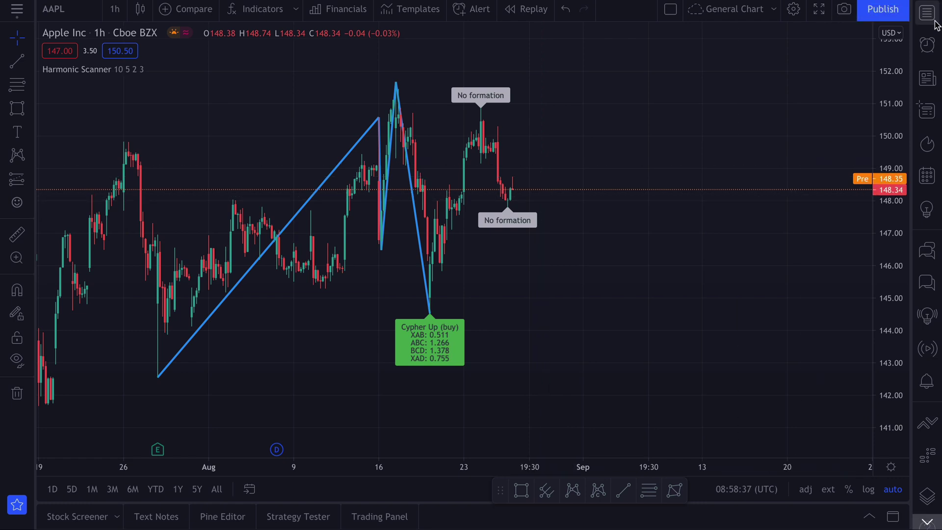
# Step through the ADBE, AAPL, UNP, JNJ and TSLA charts, ending on TSLA
pyautogui.click(784, 200)
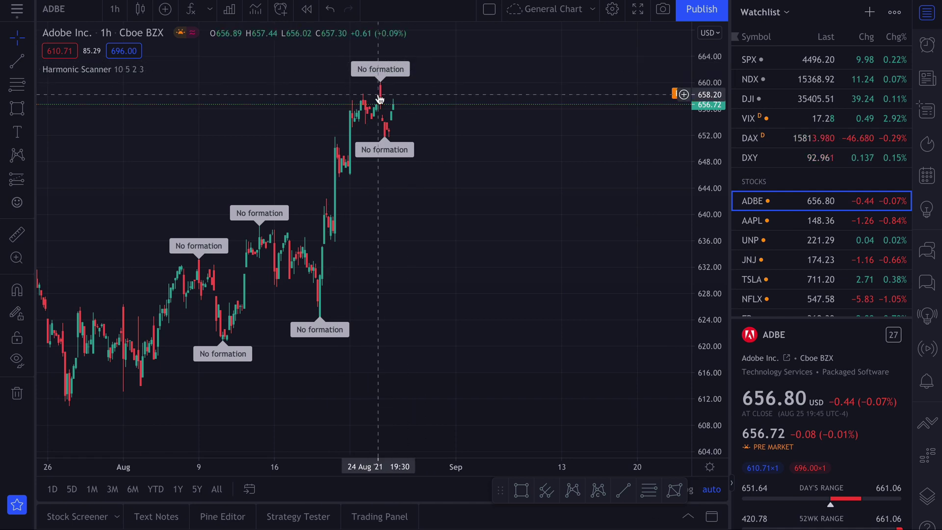
pyautogui.click(774, 220)
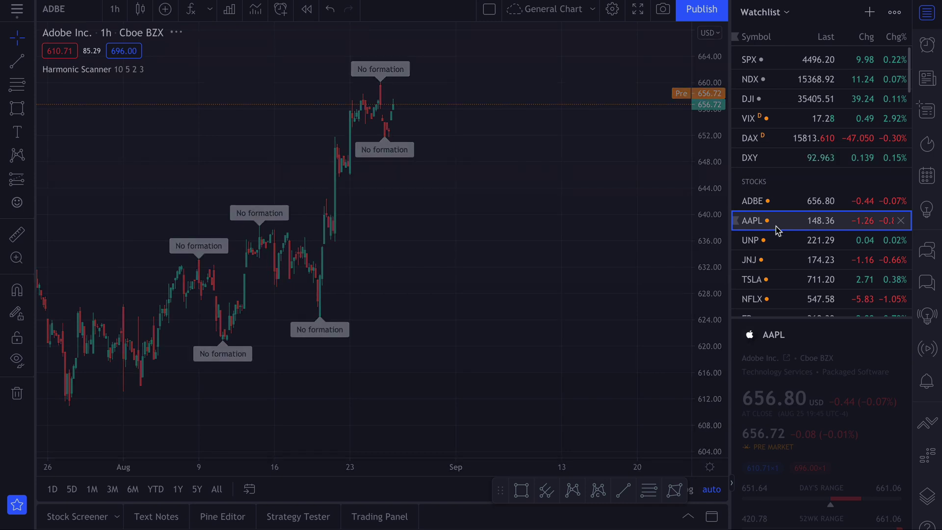
pyautogui.click(782, 246)
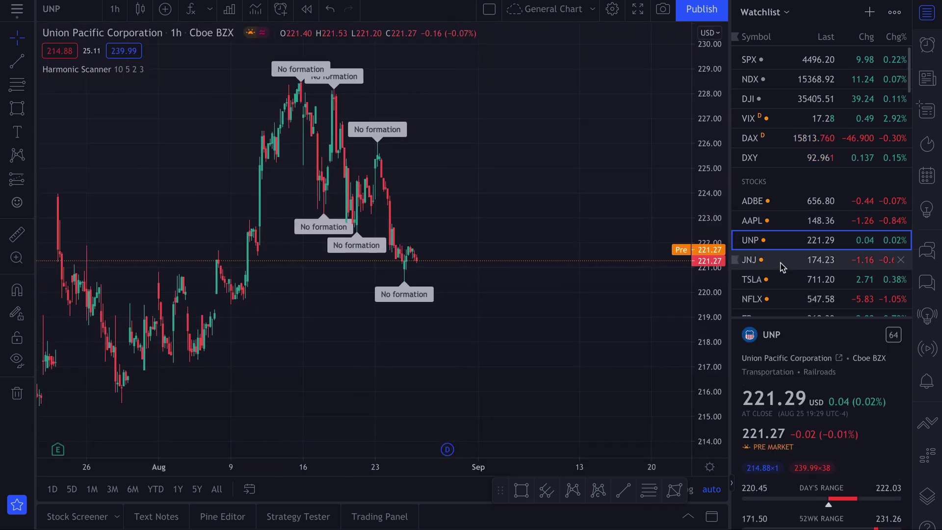
pyautogui.click(781, 263)
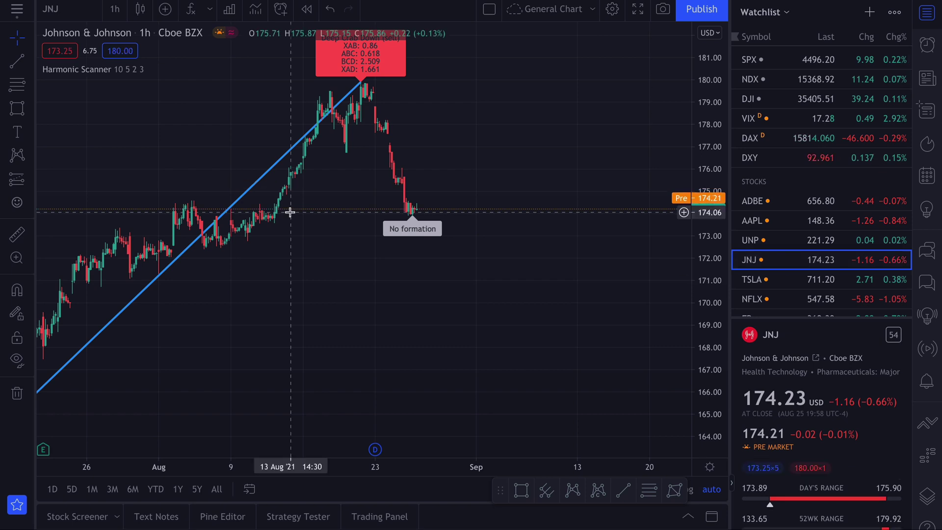
pyautogui.scroll(-5, 289, 211)
pyautogui.scroll(-5, 289, 212)
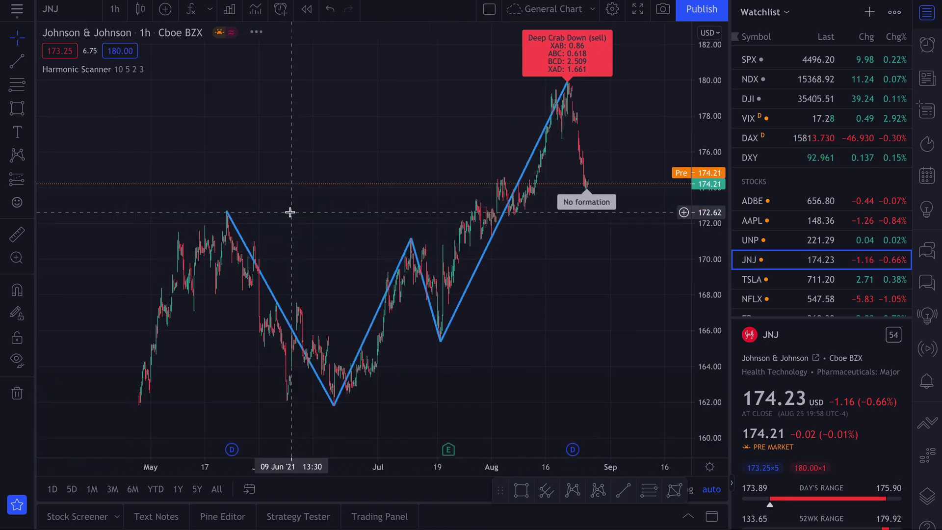
pyautogui.click(784, 282)
pyautogui.scroll(-6, 784, 284)
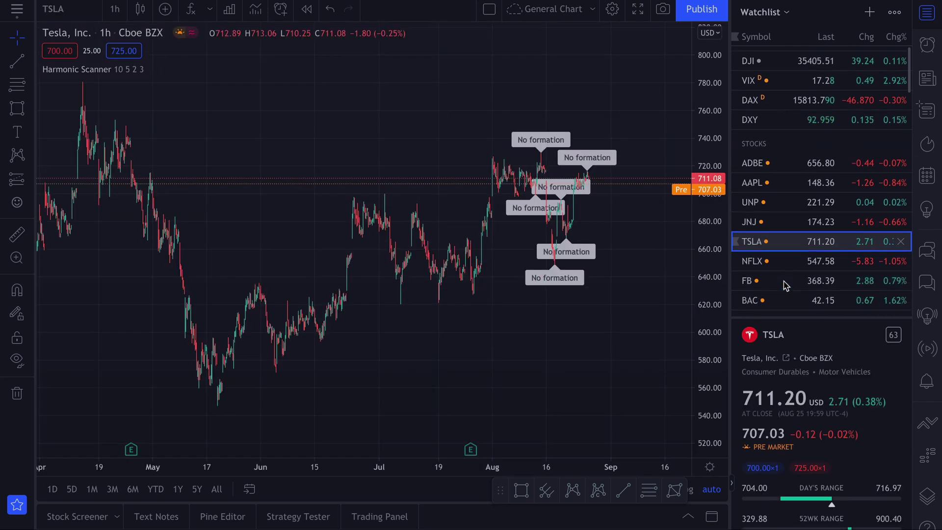
pyautogui.scroll(-4, 783, 285)
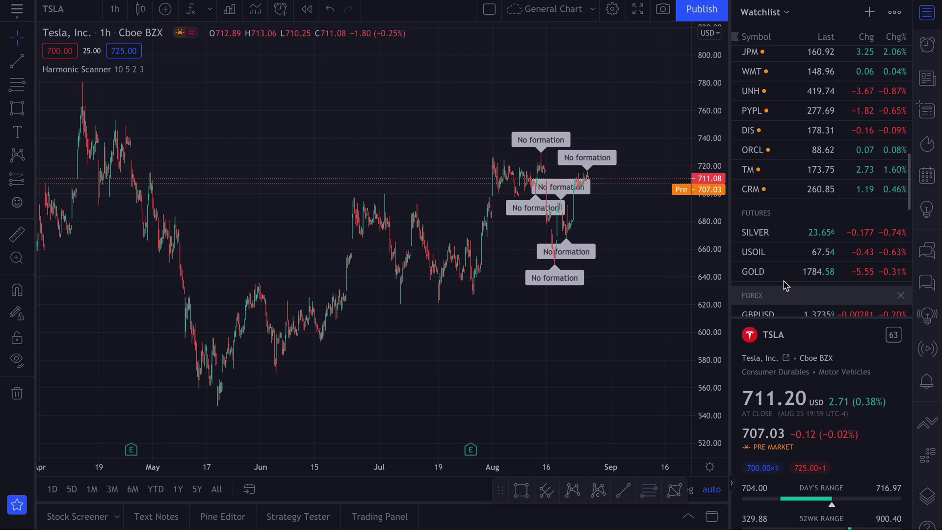
# Check the SILVER, USOIL and GOLD charts for harmonic pattern labels
pyautogui.click(804, 233)
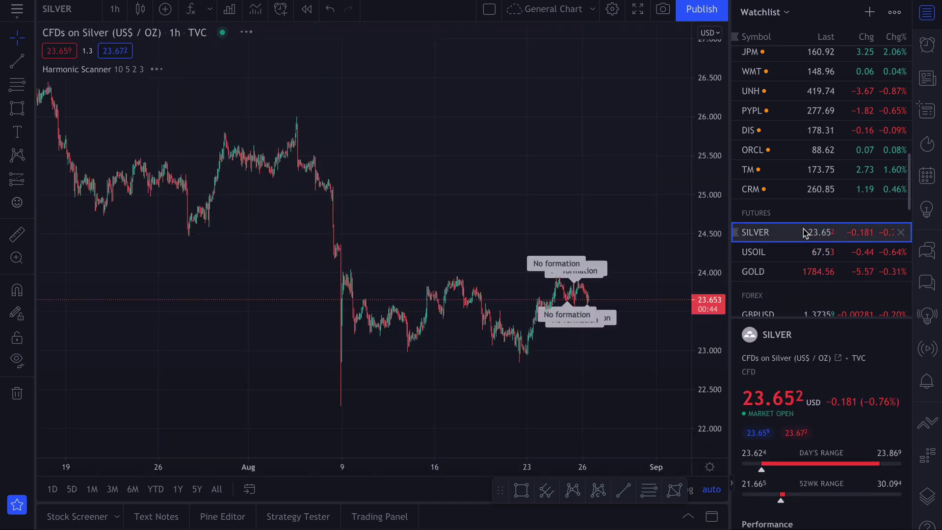
pyautogui.click(784, 261)
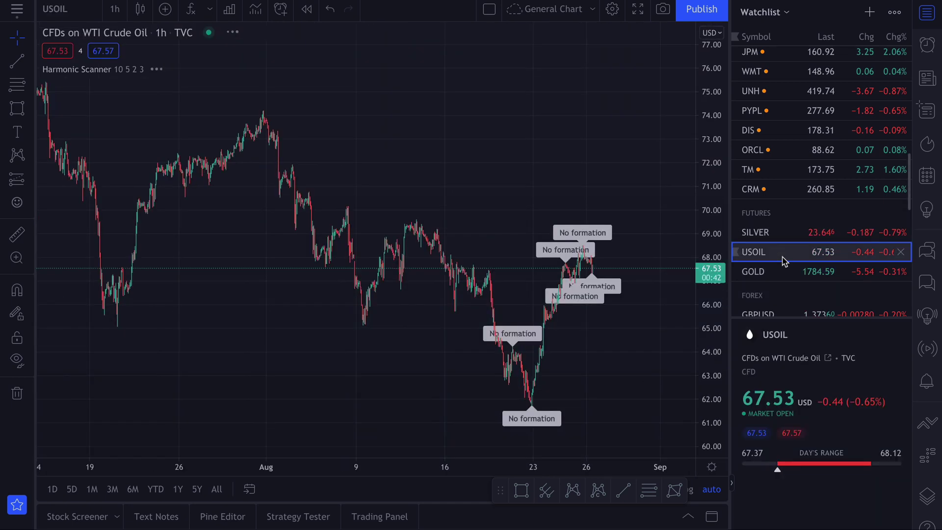
pyautogui.click(776, 274)
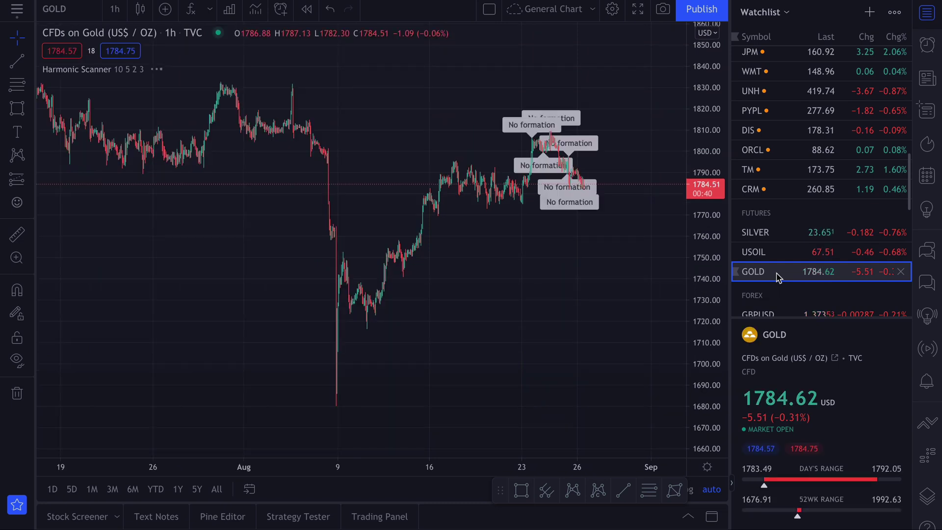
# Step through the GBPUSD, EURUSD, USDJPY and USDPLN forex charts, ending on USDPLN
pyautogui.scroll(-2, 777, 275)
pyautogui.click(790, 228)
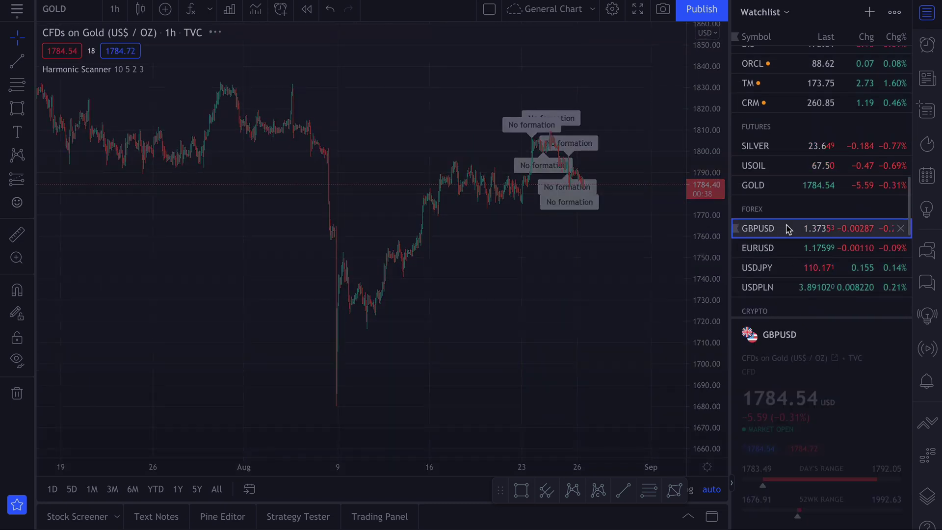
pyautogui.click(781, 253)
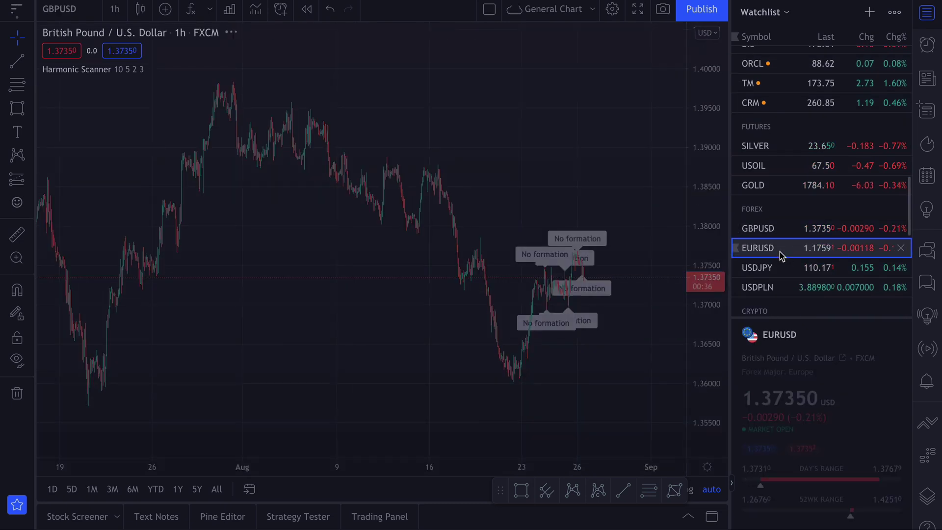
pyautogui.click(779, 267)
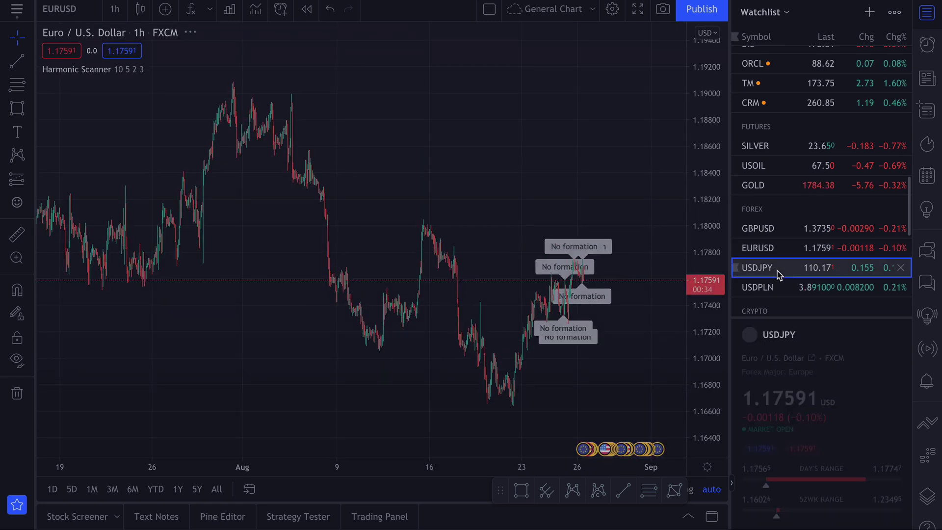
pyautogui.scroll(-1, 779, 272)
pyautogui.click(778, 270)
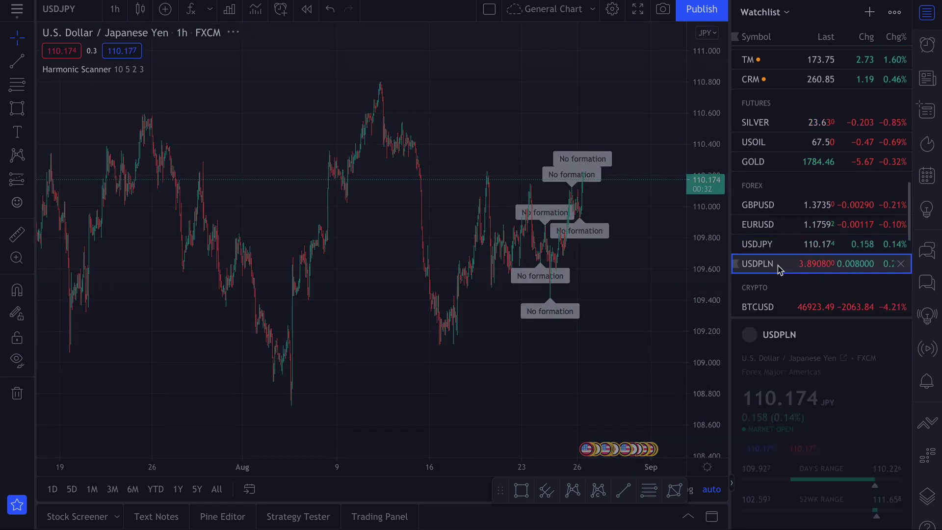
pyautogui.scroll(-1, 778, 267)
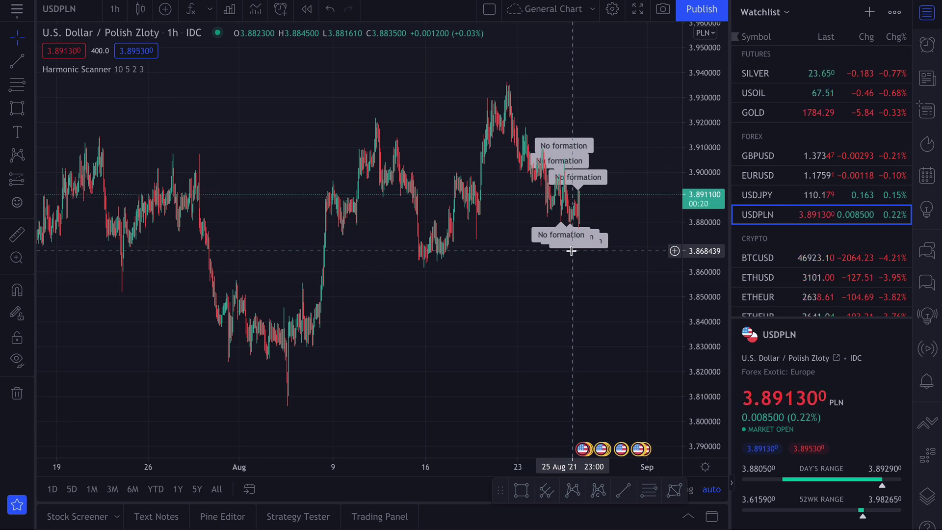
# Move via BTCUSD to ETHUSD and zoom in on its recent Cypher Up (buy) pattern
pyautogui.click(774, 260)
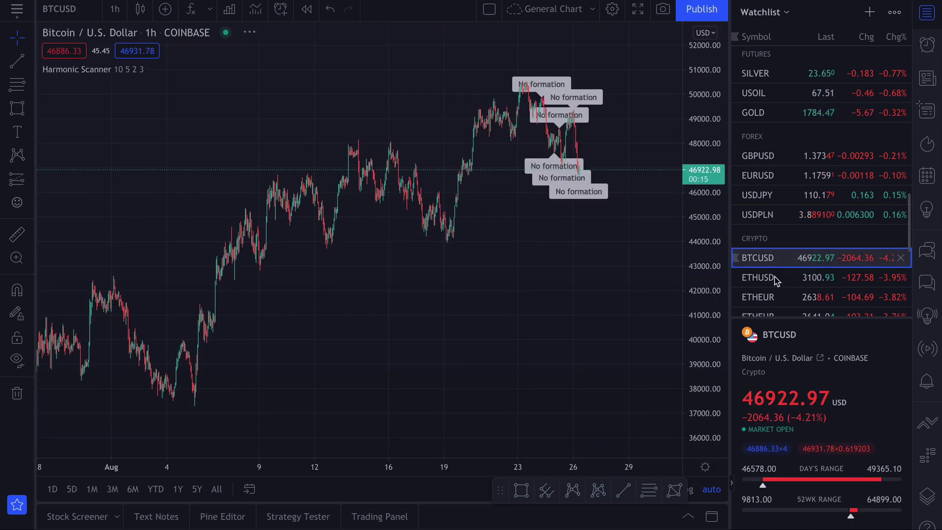
pyautogui.click(774, 278)
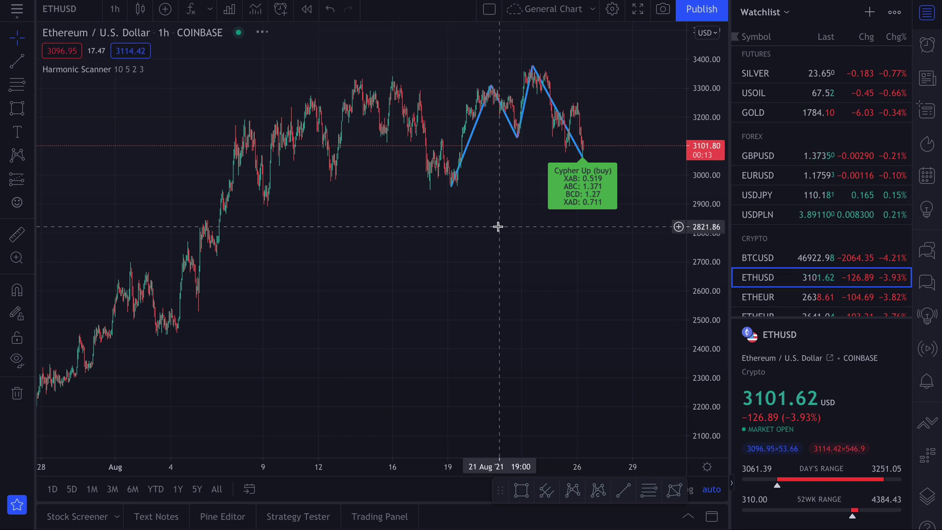
pyautogui.scroll(5, 498, 226)
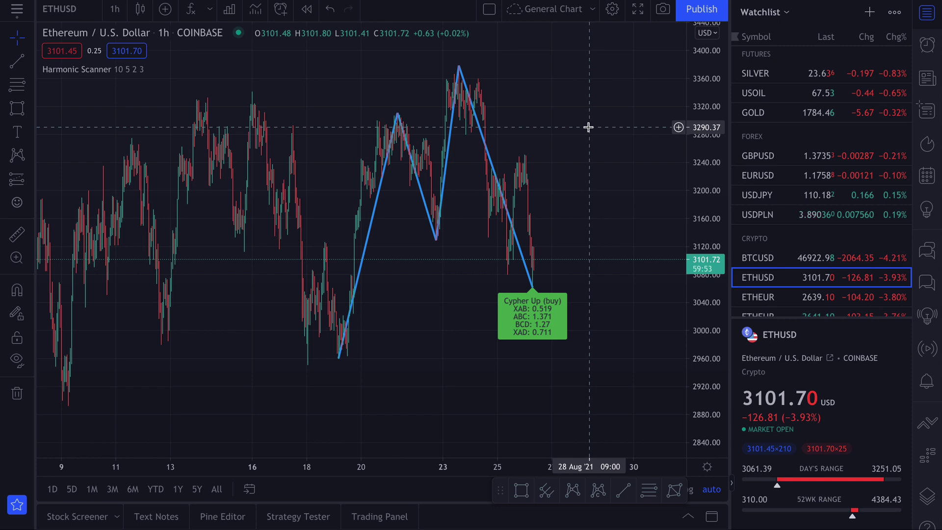
pyautogui.scroll(-6, 588, 127)
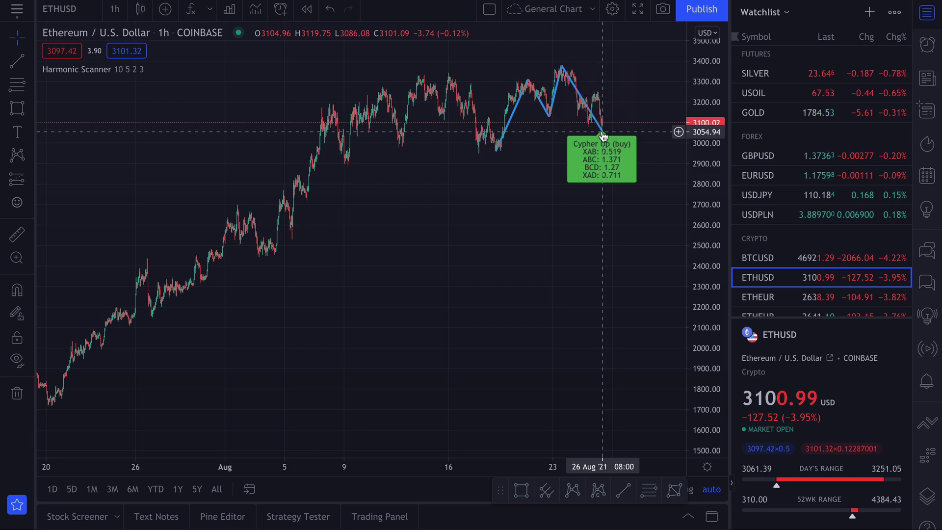
pyautogui.scroll(3, 496, 187)
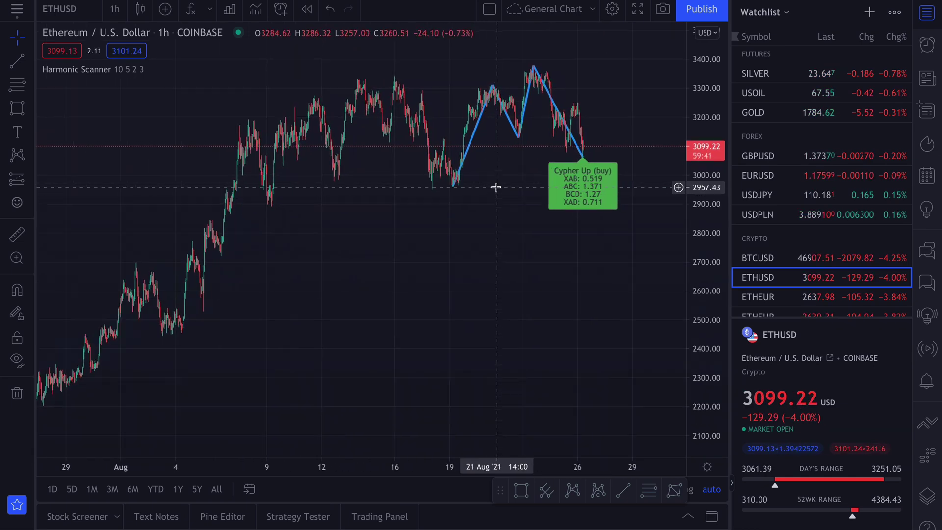
pyautogui.scroll(1, 496, 187)
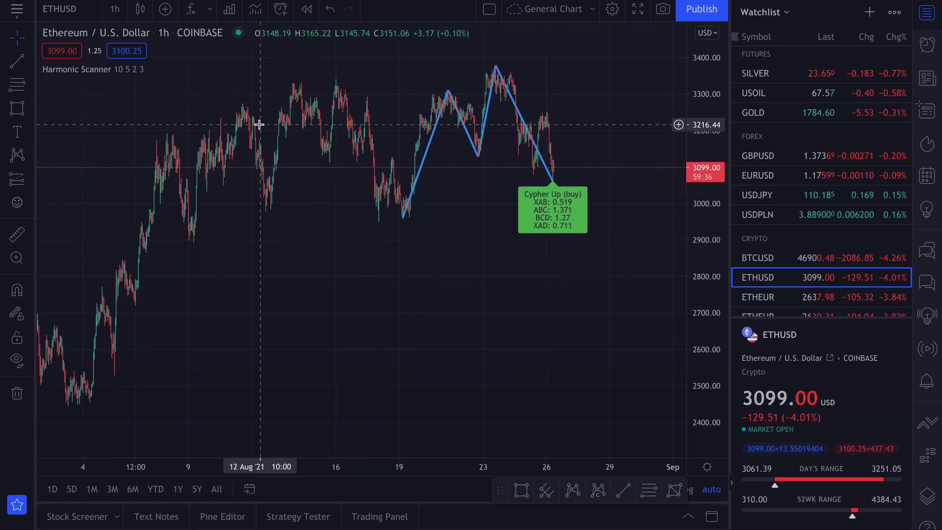
# Enable Draw ZigZag? with line width 1 in the Harmonic Scanner settings
pyautogui.moveTo(122, 73)
pyautogui.click(174, 70)
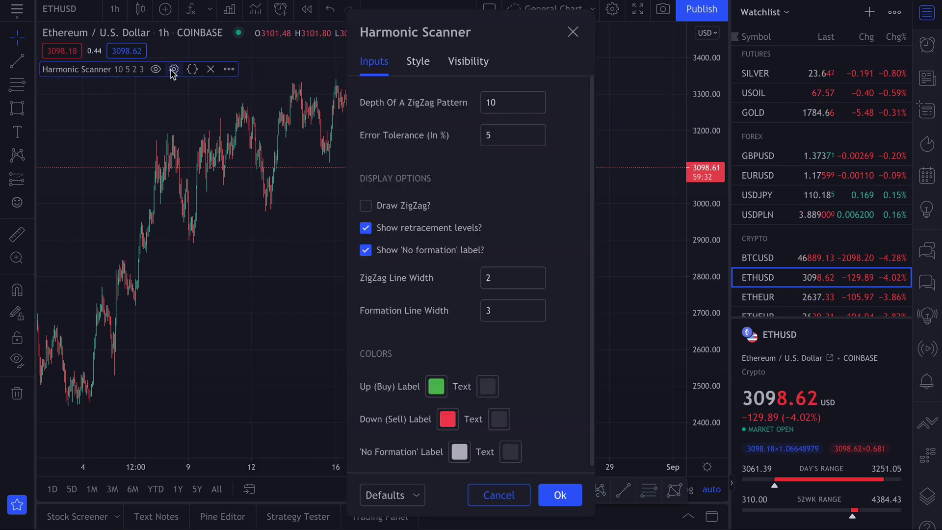
pyautogui.click(366, 207)
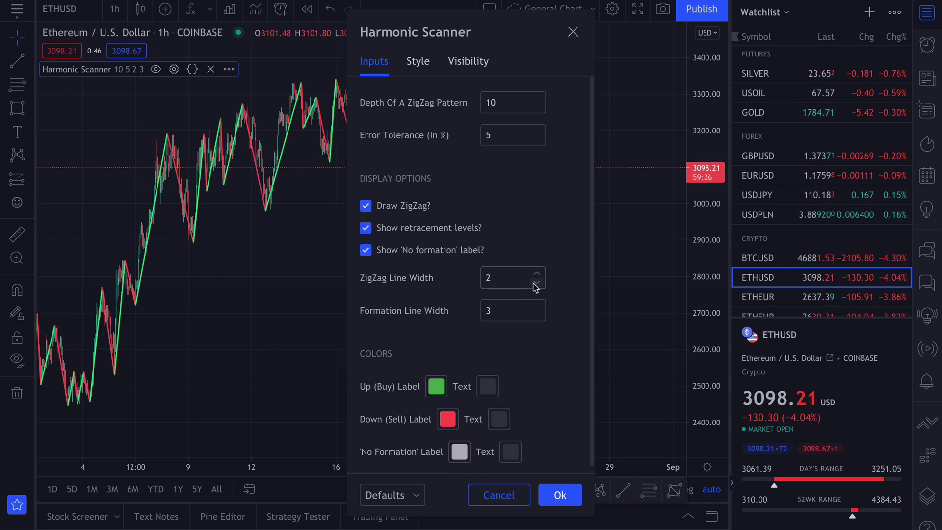
pyautogui.click(559, 494)
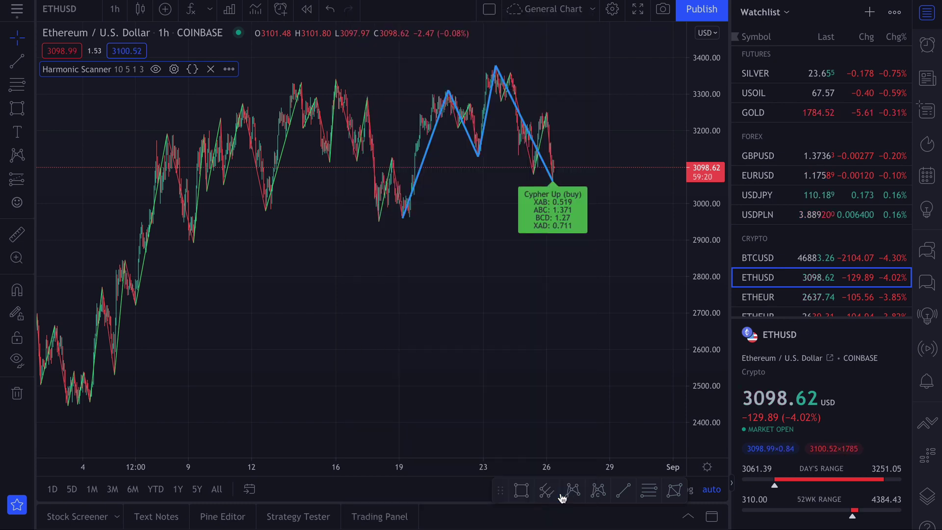
# Show the GBPUSD chart, panned back to the late-August candles
pyautogui.scroll(3, 467, 237)
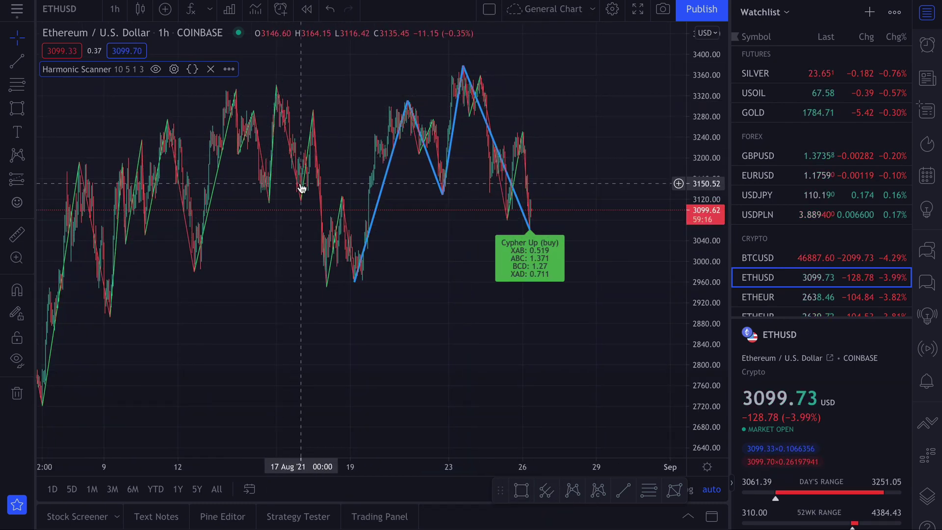
pyautogui.click(770, 155)
pyautogui.scroll(5, 336, 282)
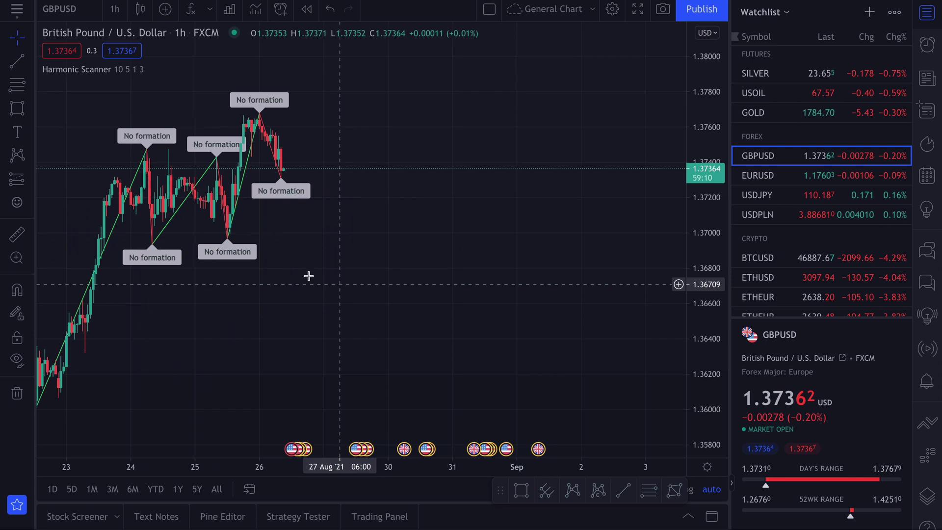
pyautogui.moveTo(309, 275); pyautogui.dragTo(492, 275)
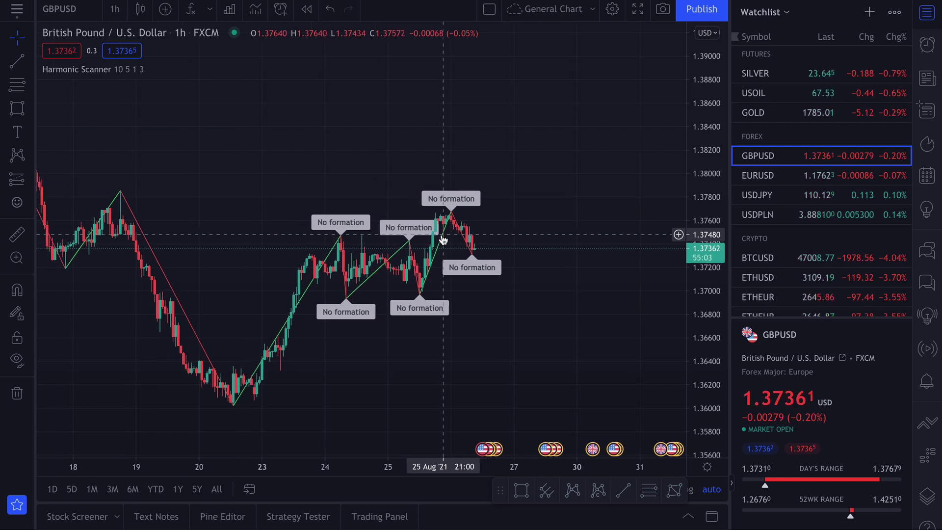
pyautogui.scroll(-4, 442, 239)
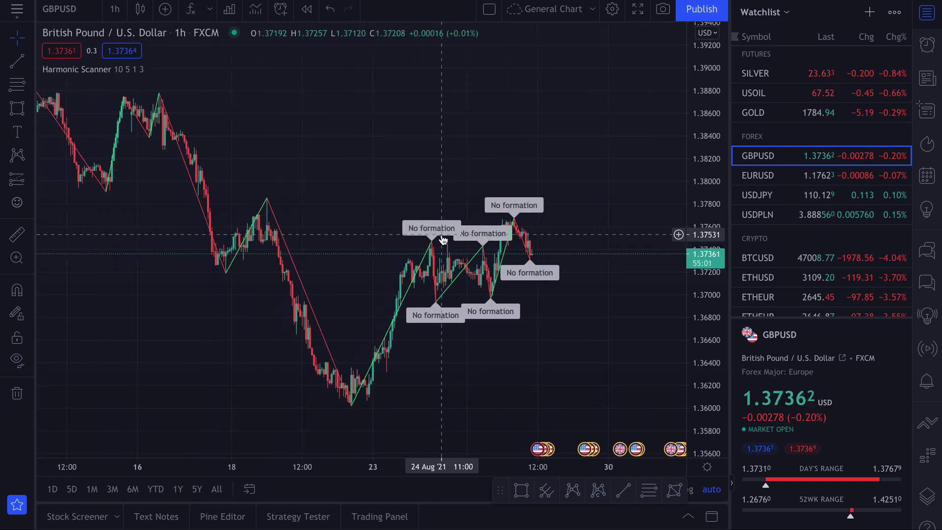
pyautogui.scroll(-1, 443, 239)
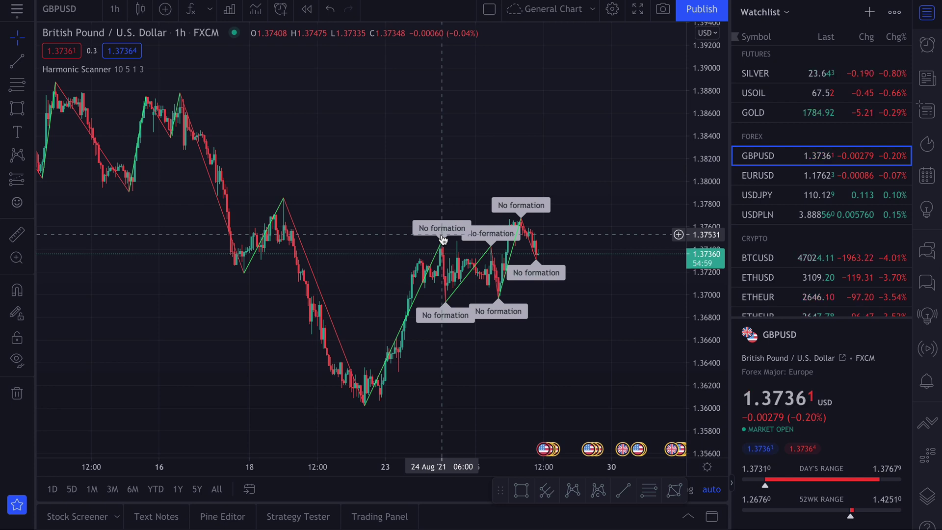
pyautogui.moveTo(91, 66)
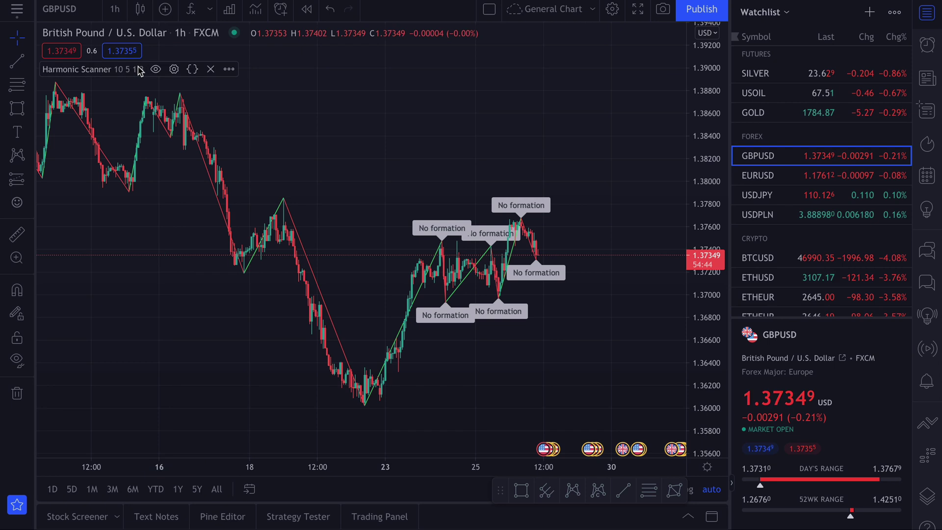
# Increase Depth Of A ZigZag Pattern to 20 and zoom out to review the result
pyautogui.click(172, 70)
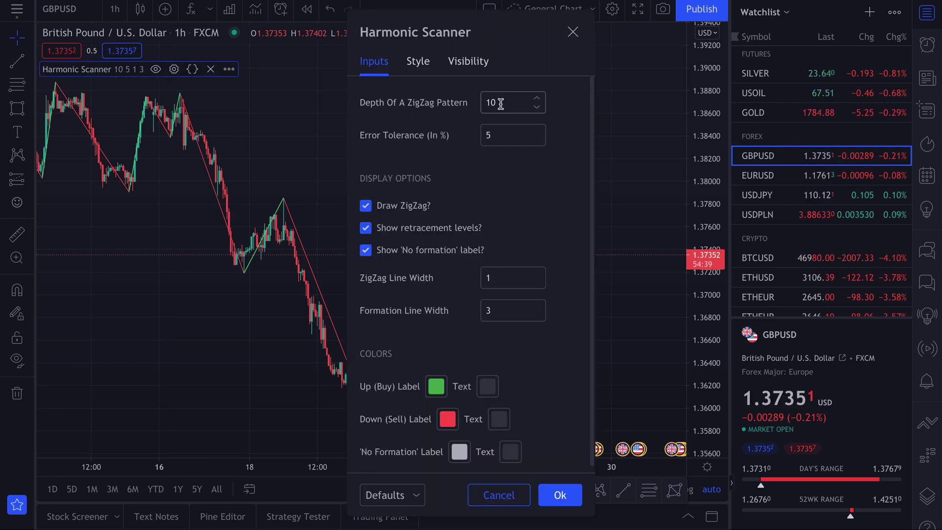
pyautogui.click(538, 101)
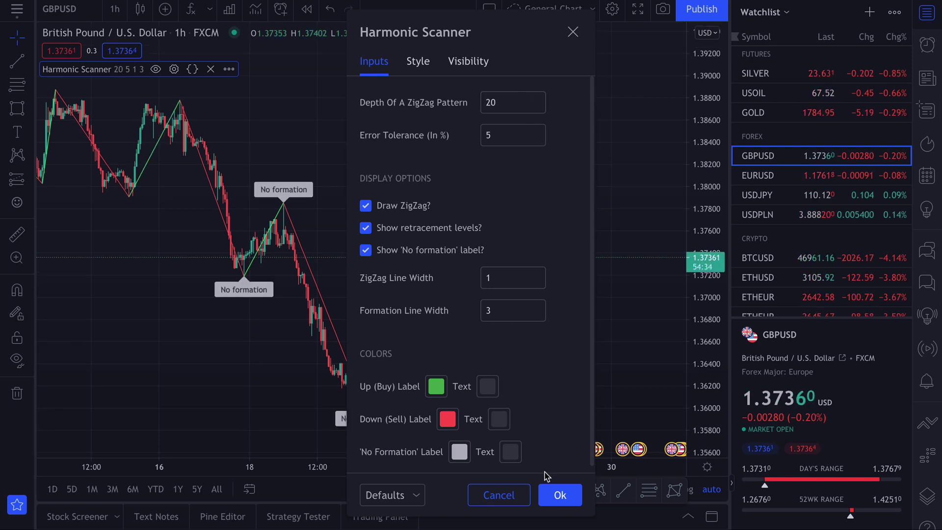
pyautogui.click(559, 495)
pyautogui.scroll(-2, 519, 328)
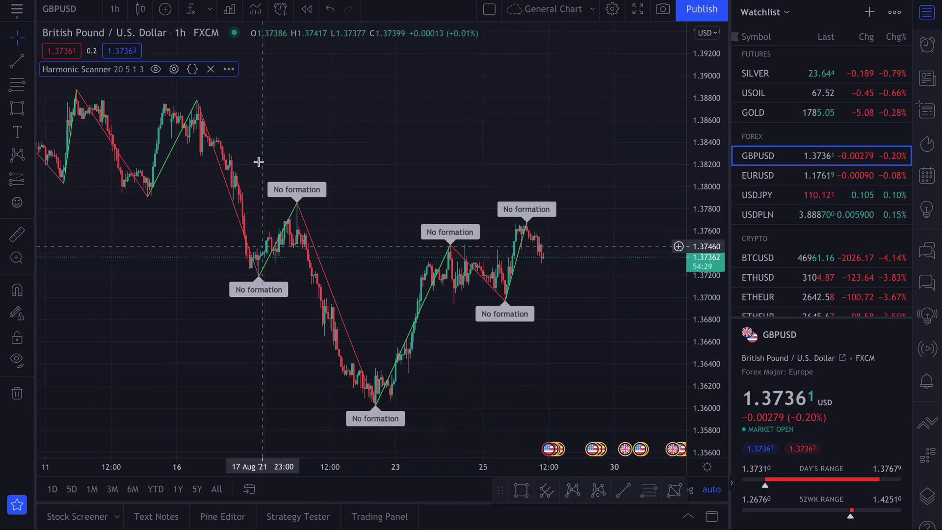
pyautogui.scroll(-5, 365, 284)
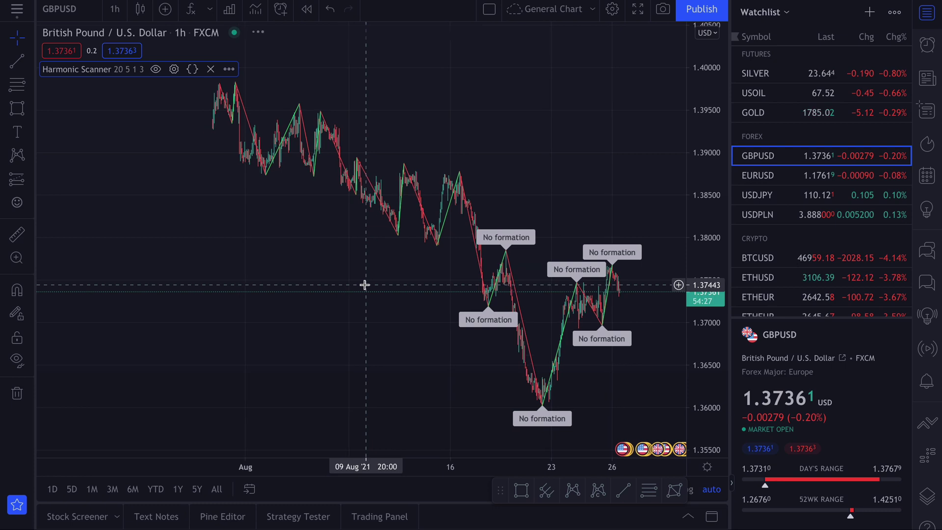
pyautogui.scroll(-2, 364, 285)
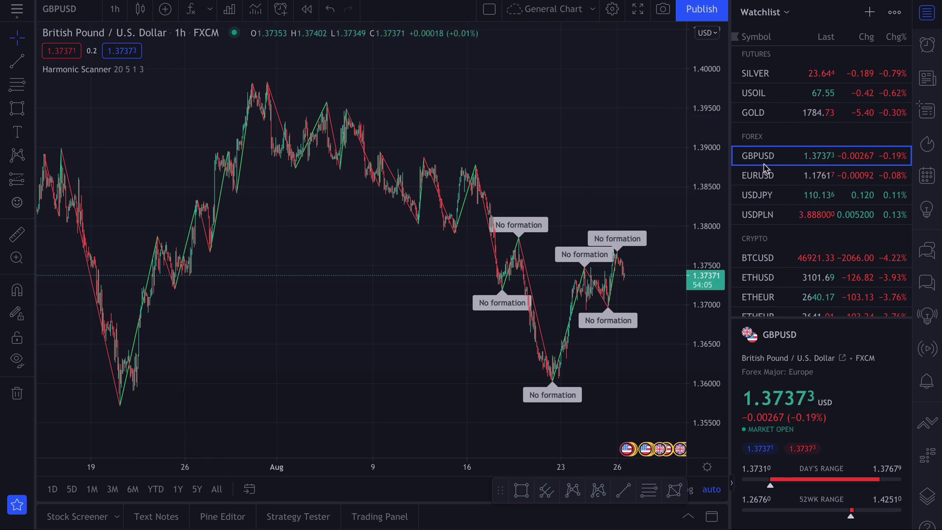
pyautogui.scroll(3, 838, 89)
pyautogui.scroll(5, 838, 90)
# Go through ADBE and UNP to AAPL, where the Butterfly Down (sell) label appears
pyautogui.click(767, 203)
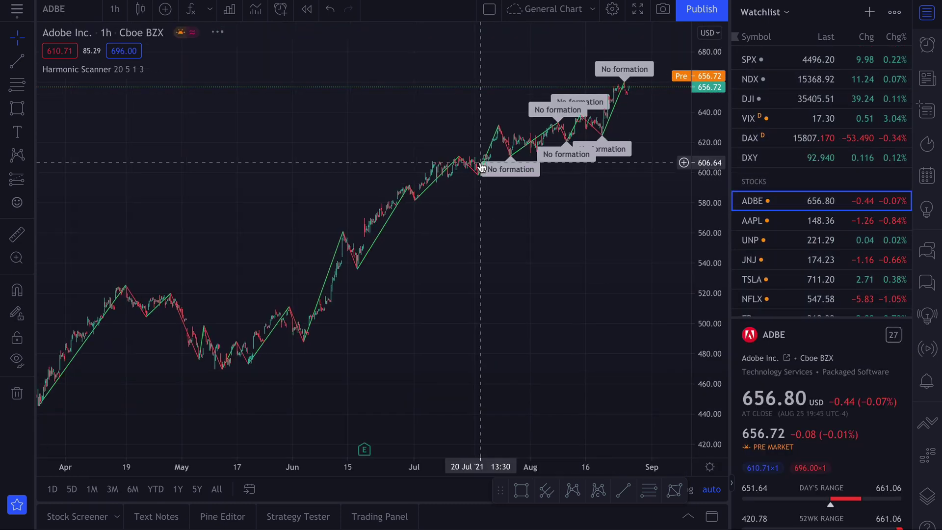
pyautogui.scroll(4, 480, 166)
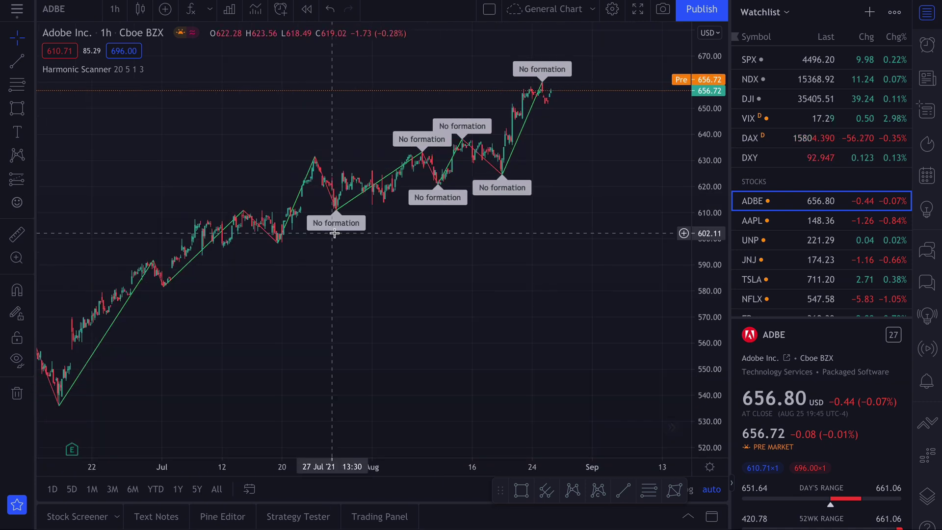
pyautogui.click(775, 240)
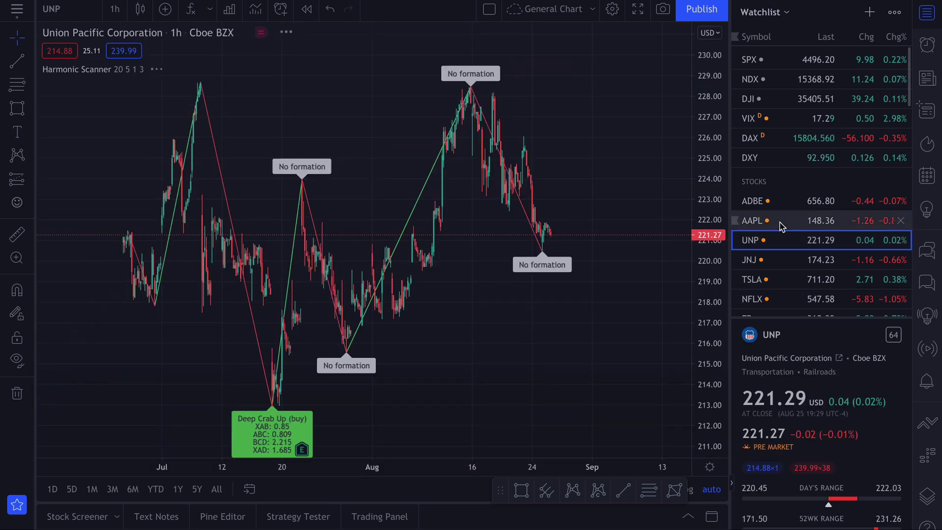
pyautogui.click(779, 222)
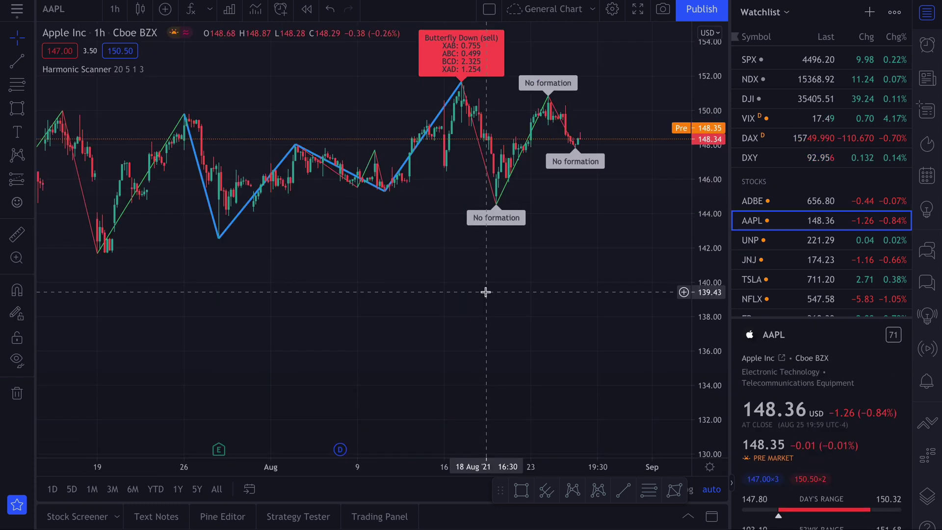
pyautogui.moveTo(464, 41)
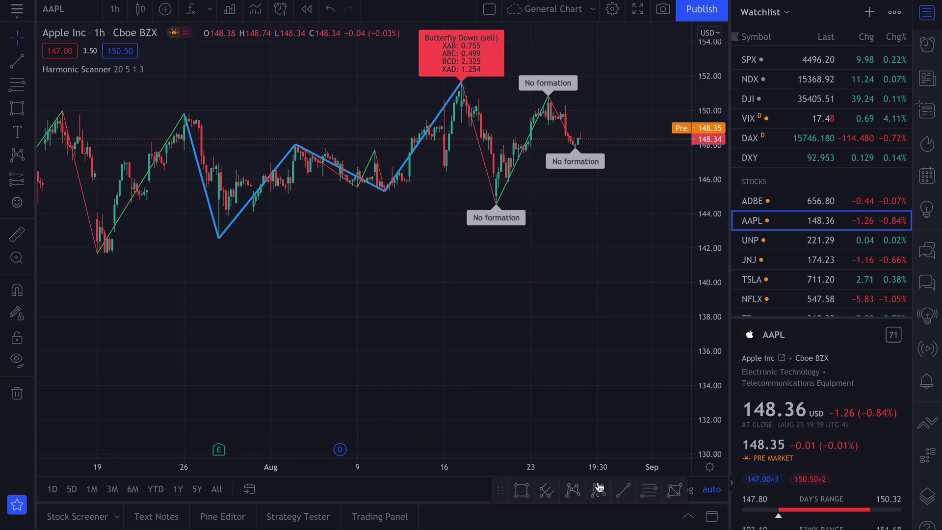
# Draw an XABCD pattern from the 26 Jul high, 28 Jul low, early-August high, mid-August low to the peak
pyautogui.click(572, 491)
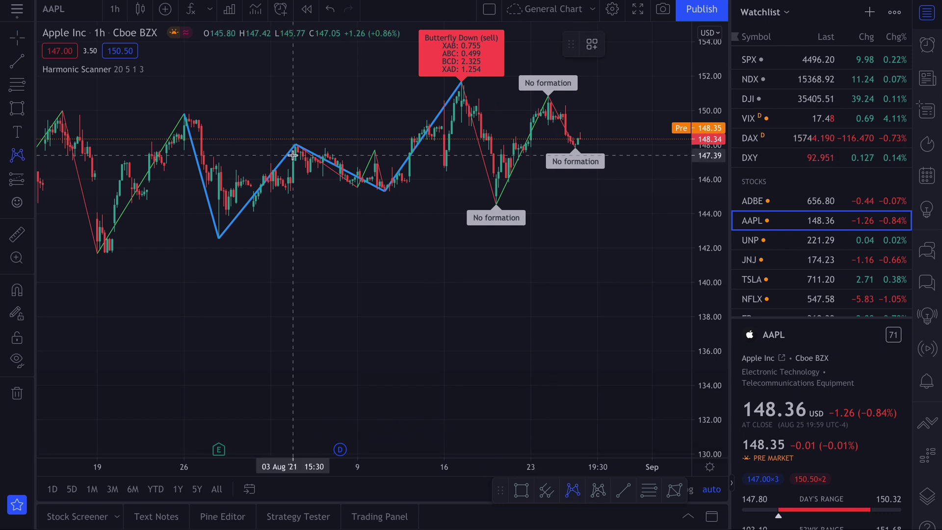
pyautogui.click(184, 116)
pyautogui.click(218, 236)
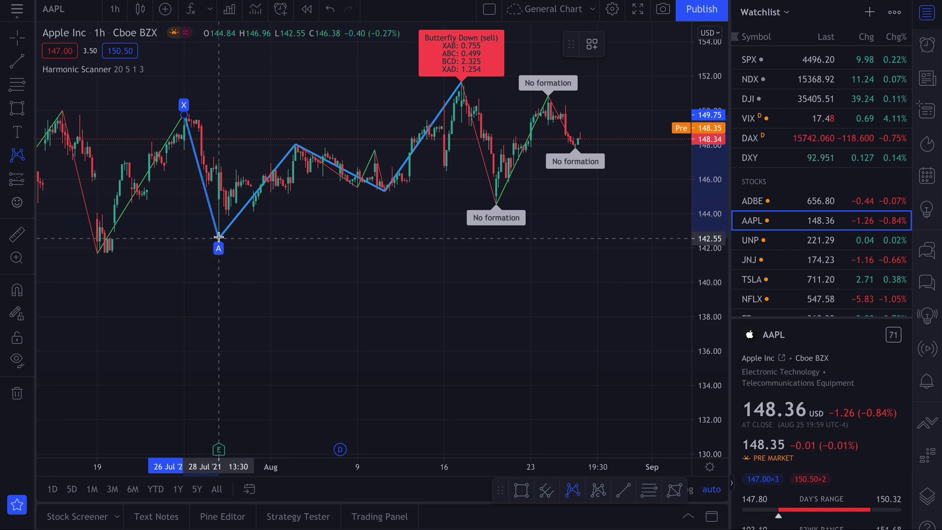
pyautogui.click(295, 143)
pyautogui.click(384, 189)
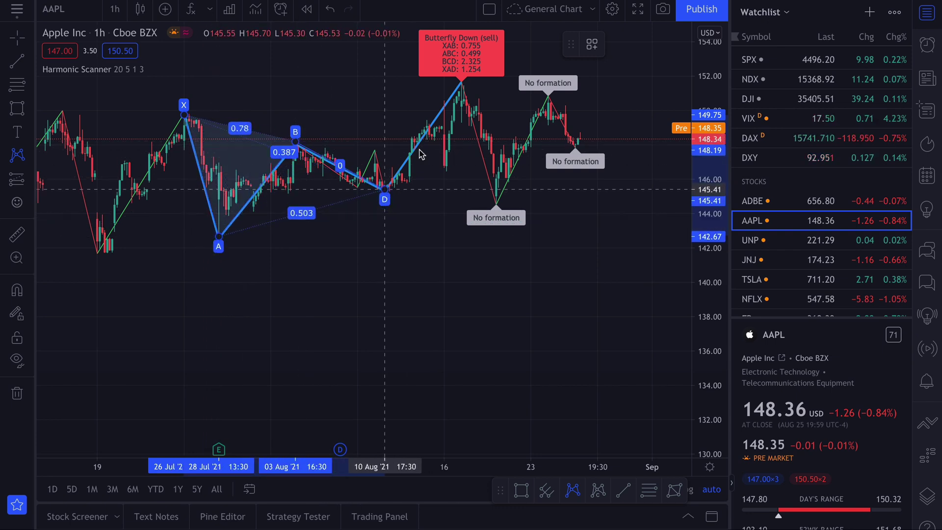
pyautogui.click(460, 82)
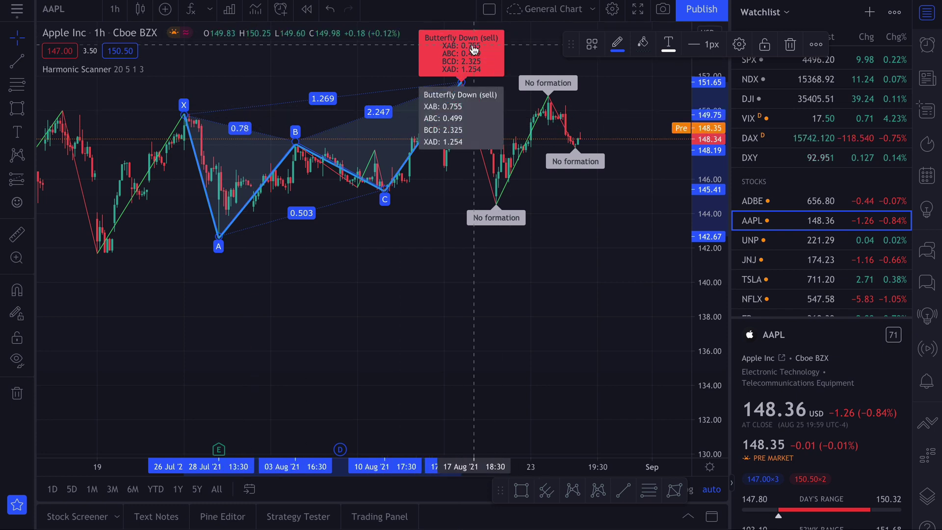
pyautogui.scroll(1, 180, 204)
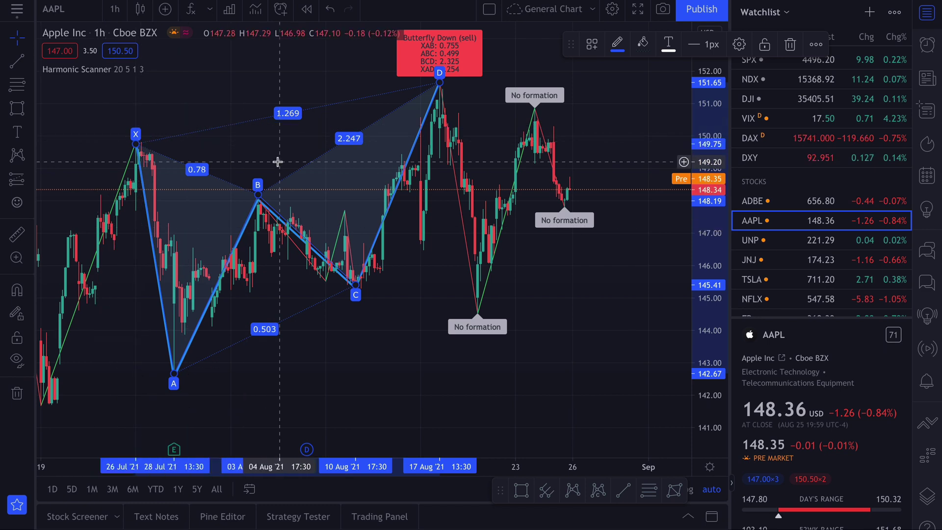
pyautogui.click(187, 369)
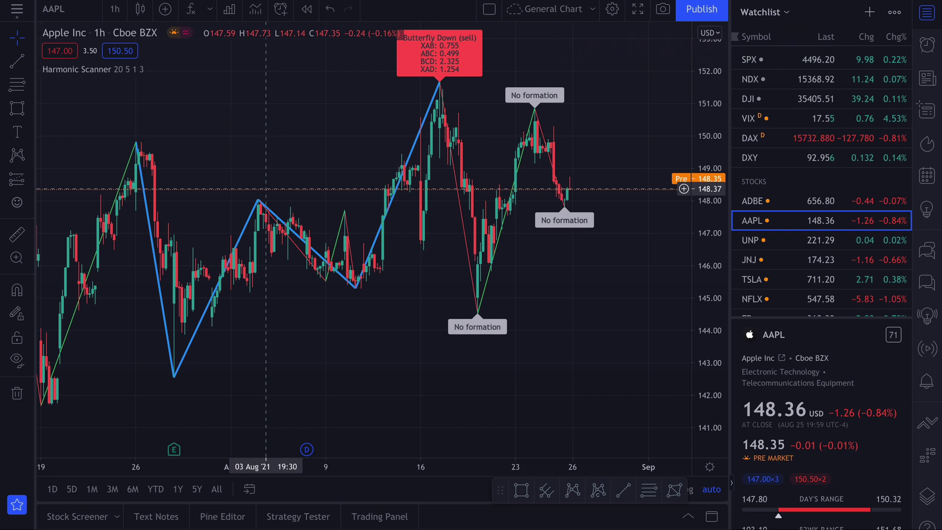
# Pan to recent bars and uncheck 'Show retracement levels?' in the Harmonic Scanner settings
pyautogui.moveTo(378, 149); pyautogui.dragTo(441, 253)
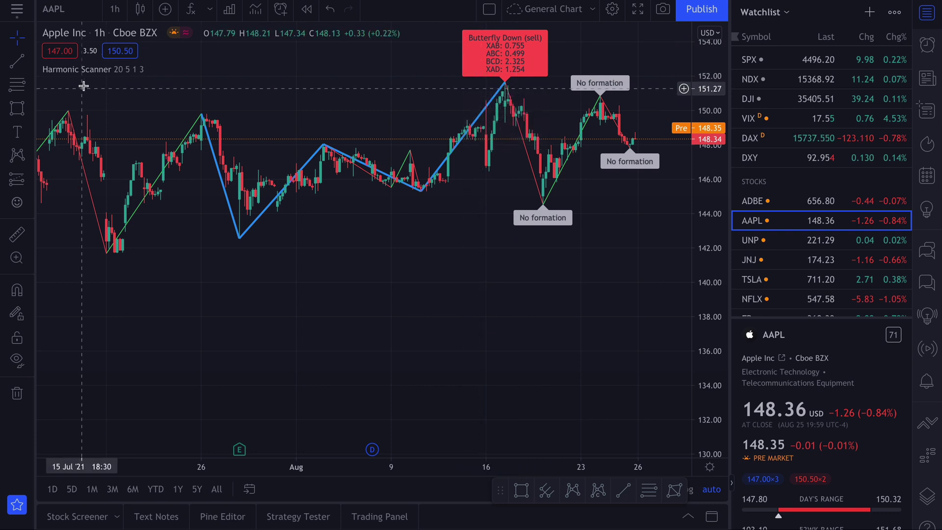
pyautogui.click(174, 69)
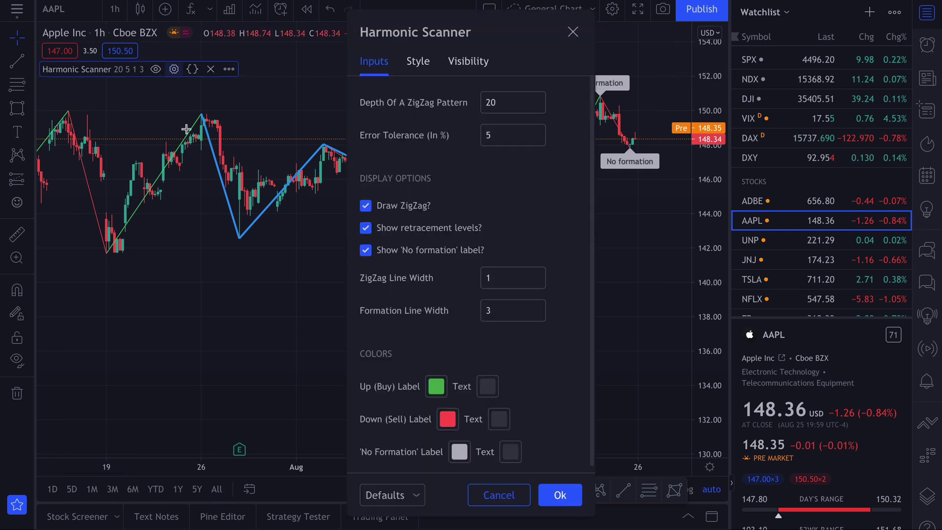
pyautogui.click(366, 228)
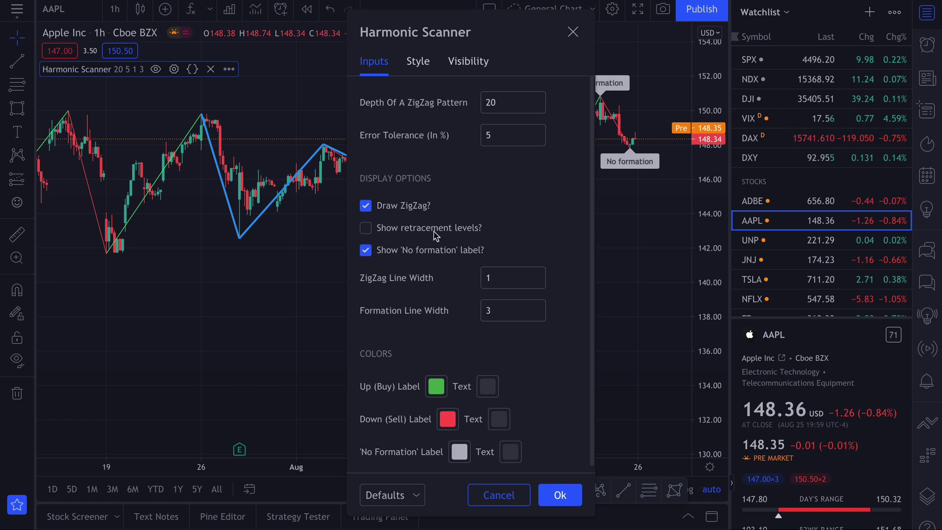
pyautogui.click(559, 495)
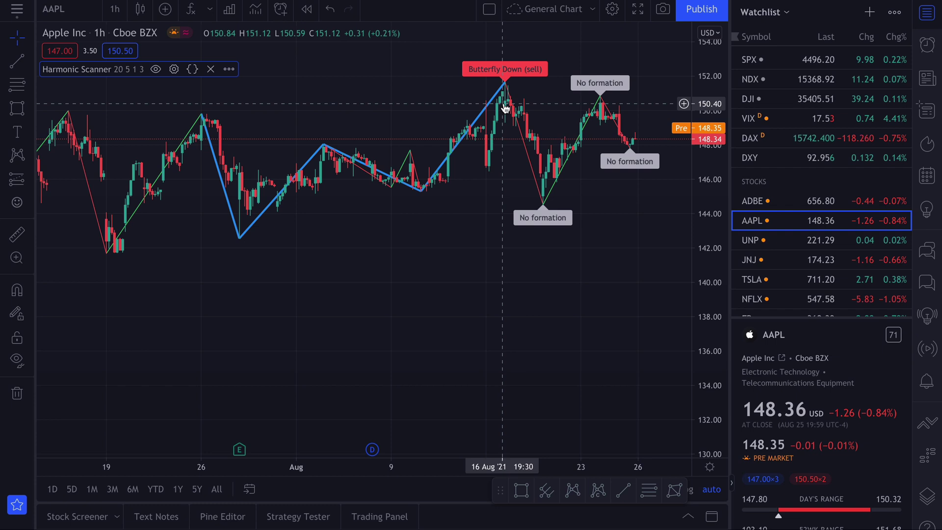
pyautogui.moveTo(505, 77)
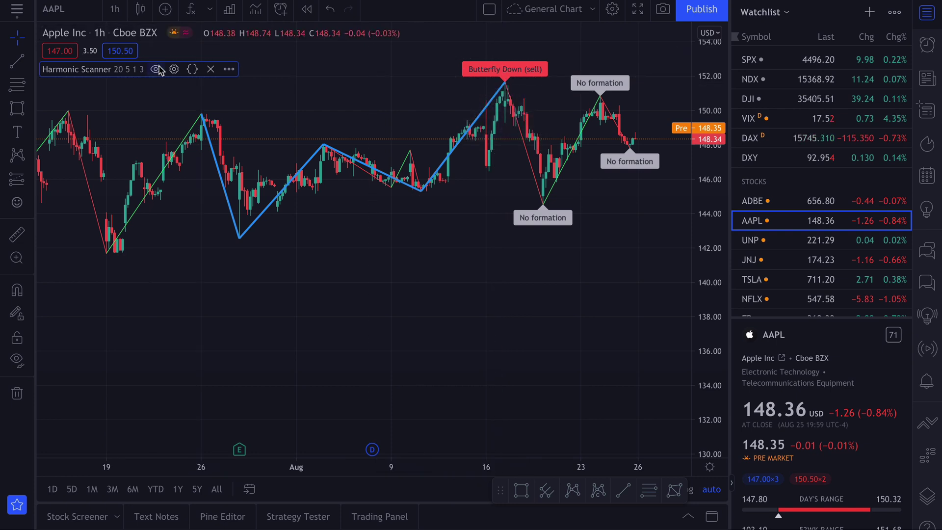
# Reopen the Harmonic Scanner settings and step the ZigZag depth up from 20 to 25
pyautogui.click(174, 69)
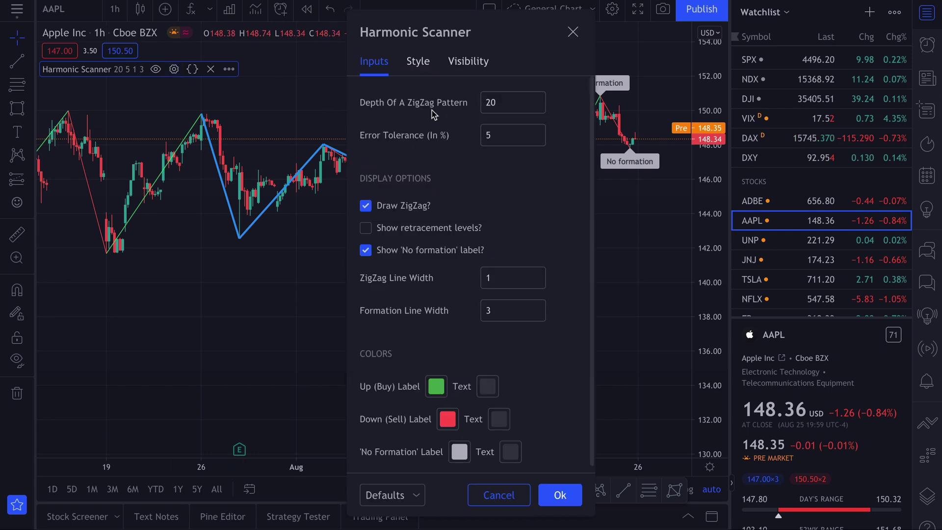
pyautogui.click(537, 100)
pyautogui.click(537, 100)
pyautogui.click(537, 100)
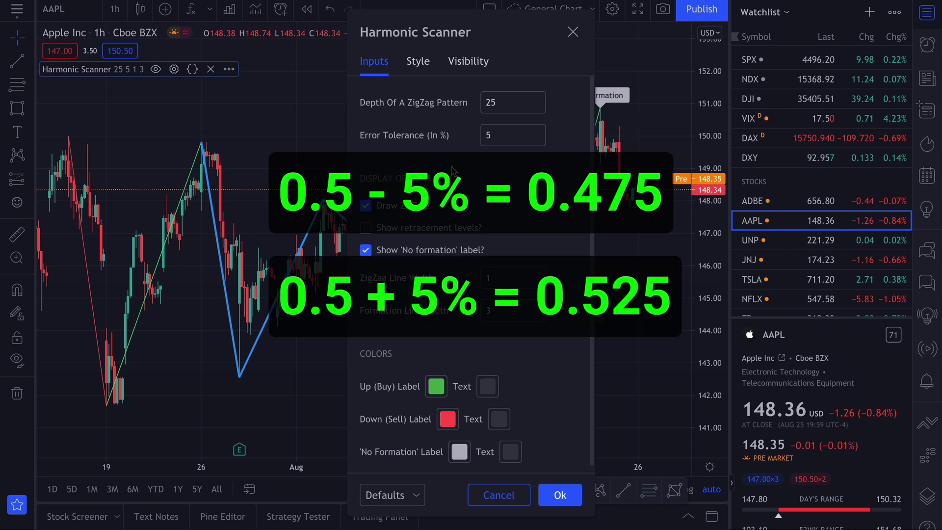
# Try lower and higher error tolerance values, then set error tolerance back to 5
pyautogui.click(538, 143)
pyautogui.click(538, 143)
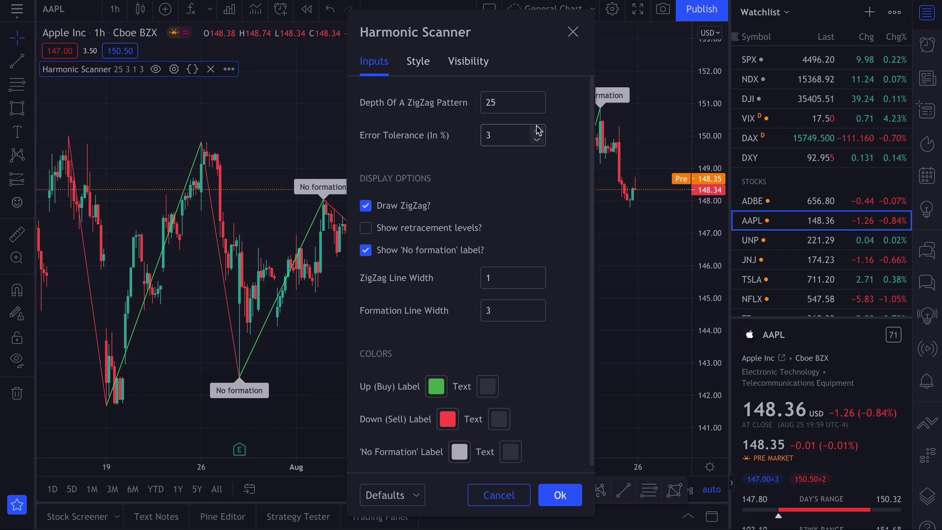
pyautogui.click(538, 133)
pyautogui.doubleClick(538, 132)
pyautogui.tripleClick(538, 133)
pyautogui.doubleClick(538, 132)
pyautogui.tripleClick(538, 132)
pyautogui.click(538, 133)
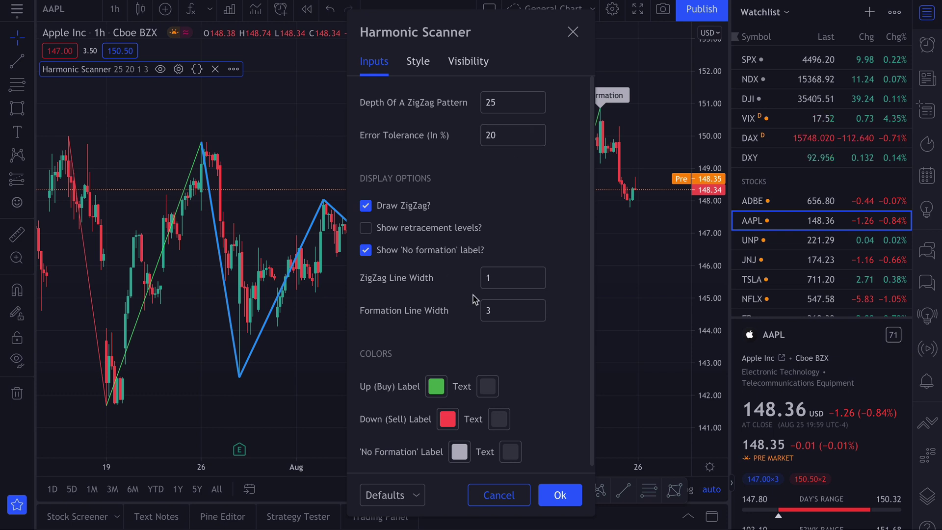
pyautogui.doubleClick(505, 135)
pyautogui.write('5')
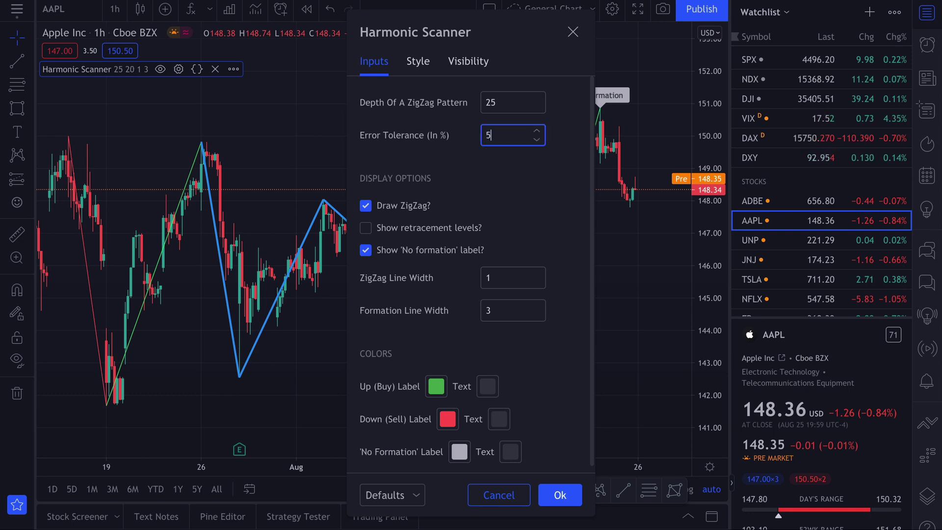
pyautogui.click(557, 206)
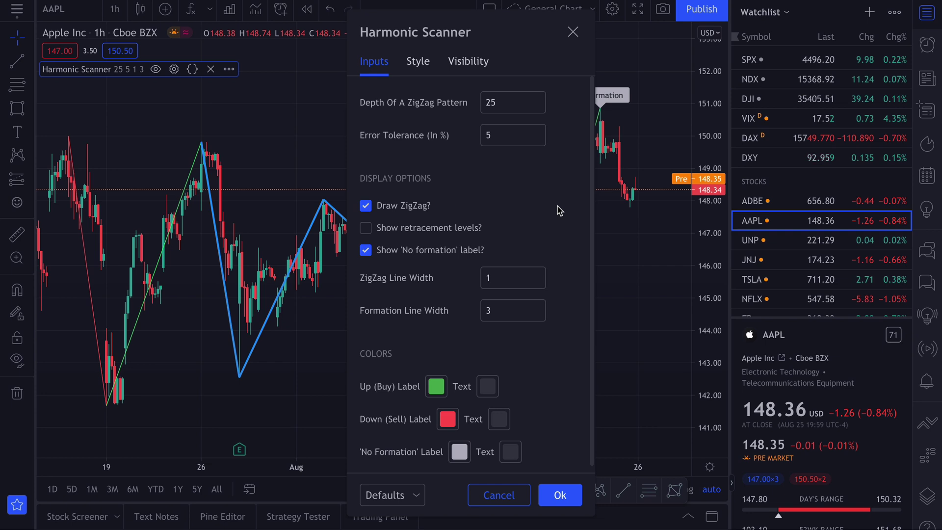
# Toggle Draw ZigZag, retracement ratios and No formation labels off and on, leaving all enabled
pyautogui.click(366, 208)
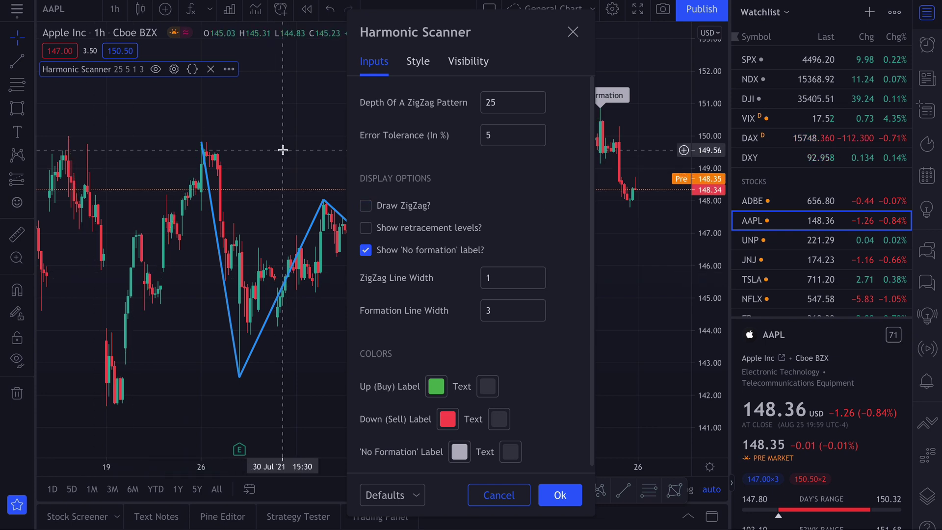
pyautogui.click(365, 206)
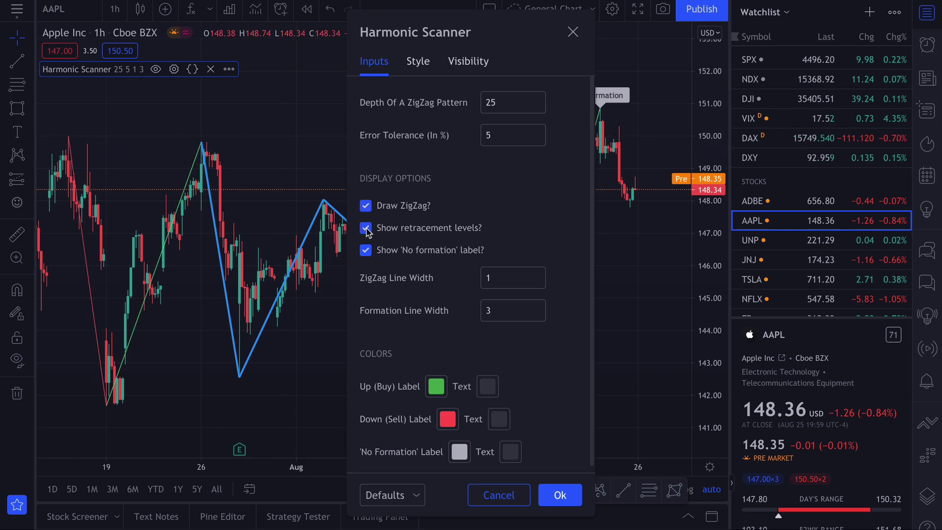
pyautogui.hscroll(10, 610, 172)
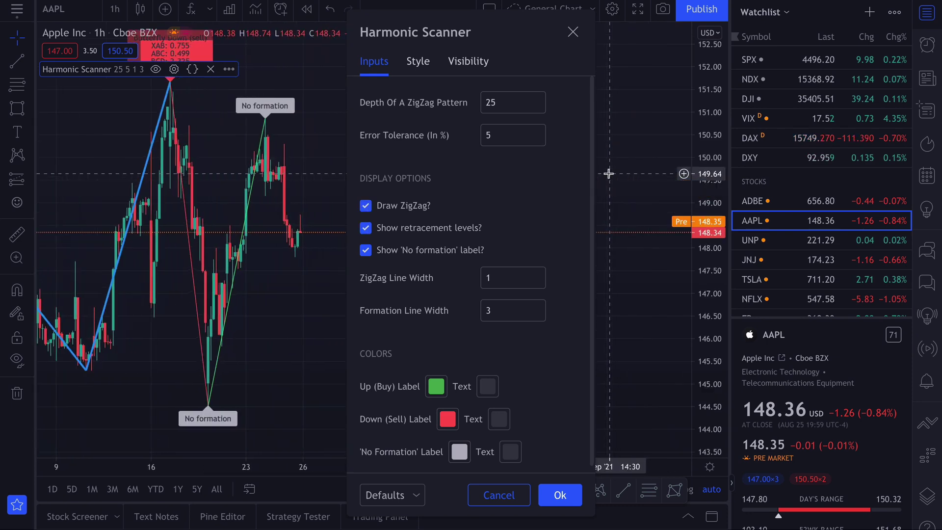
pyautogui.hscroll(-4, 214, 168)
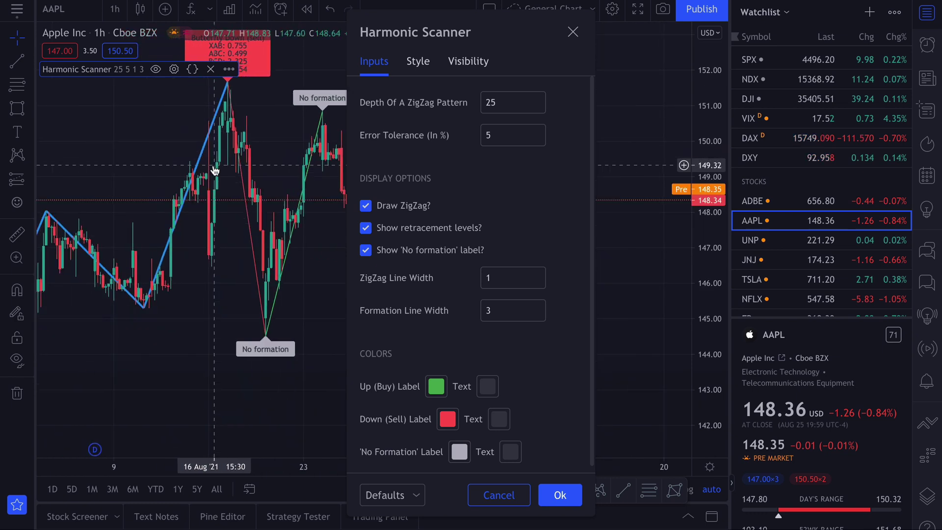
pyautogui.click(366, 229)
pyautogui.click(366, 231)
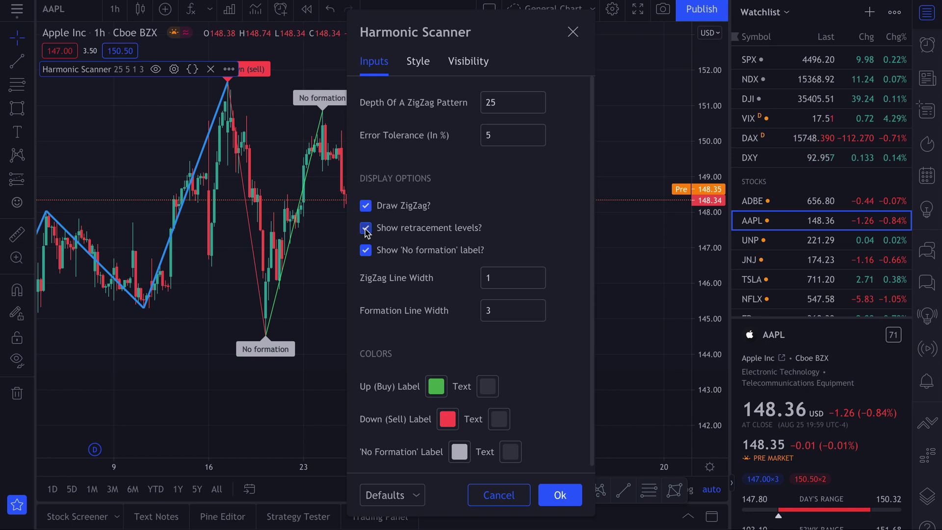
pyautogui.click(365, 250)
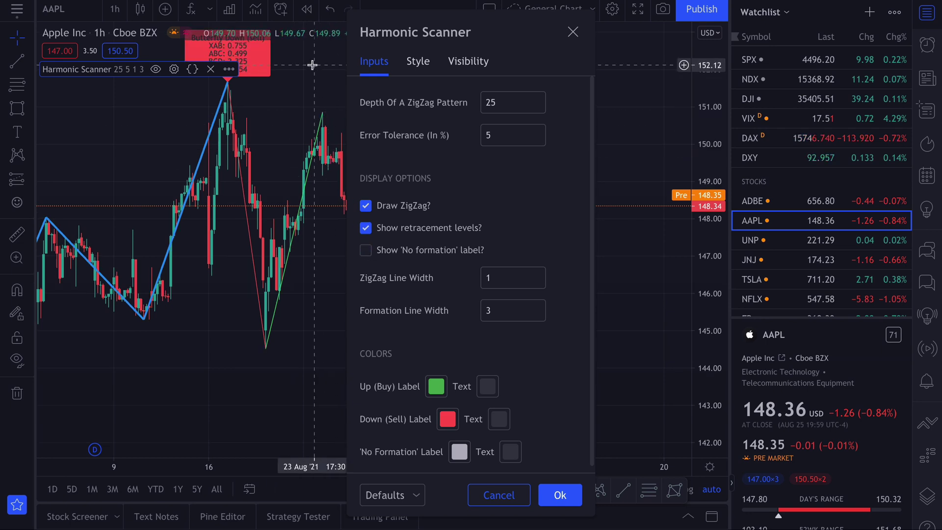
pyautogui.click(365, 250)
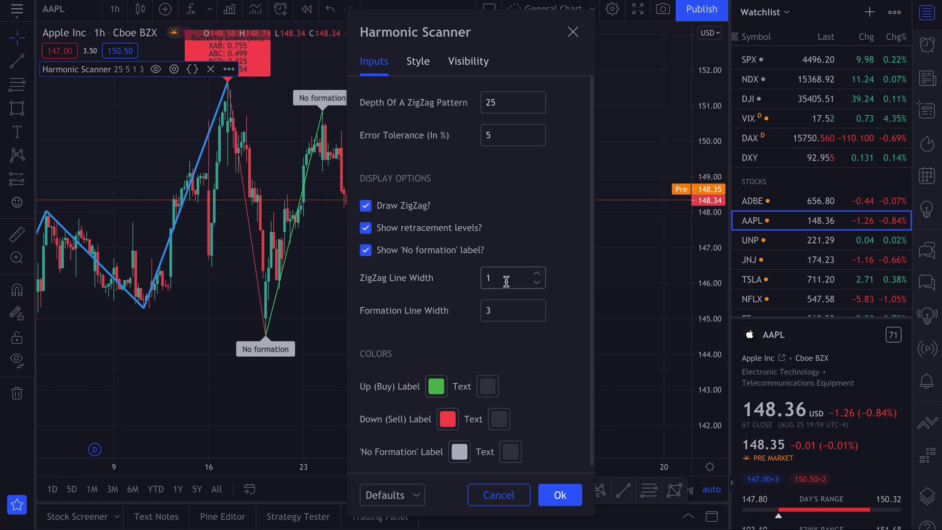
pyautogui.click(537, 274)
pyautogui.click(536, 274)
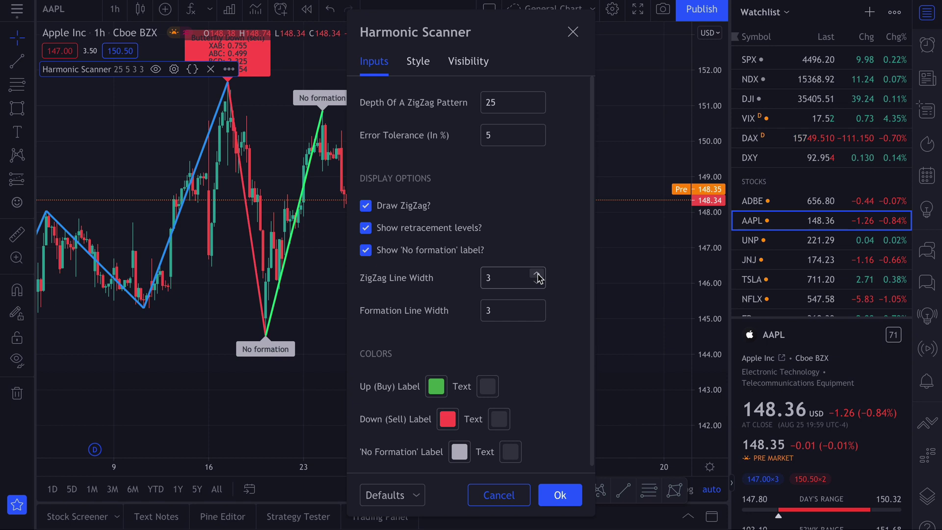
pyautogui.click(537, 283)
pyautogui.click(537, 284)
pyautogui.click(537, 283)
pyautogui.click(536, 283)
pyautogui.click(536, 283)
pyautogui.click(536, 283)
pyautogui.click(537, 283)
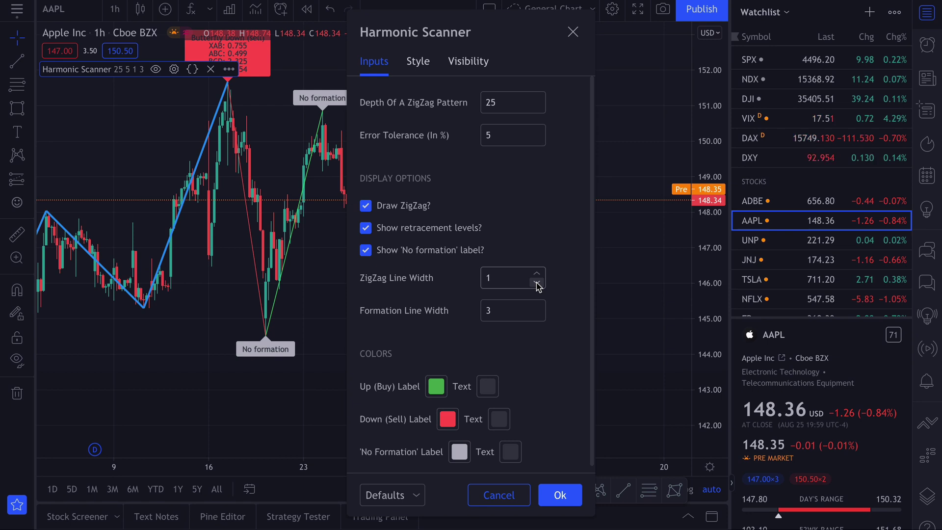
pyautogui.click(537, 306)
pyautogui.click(537, 307)
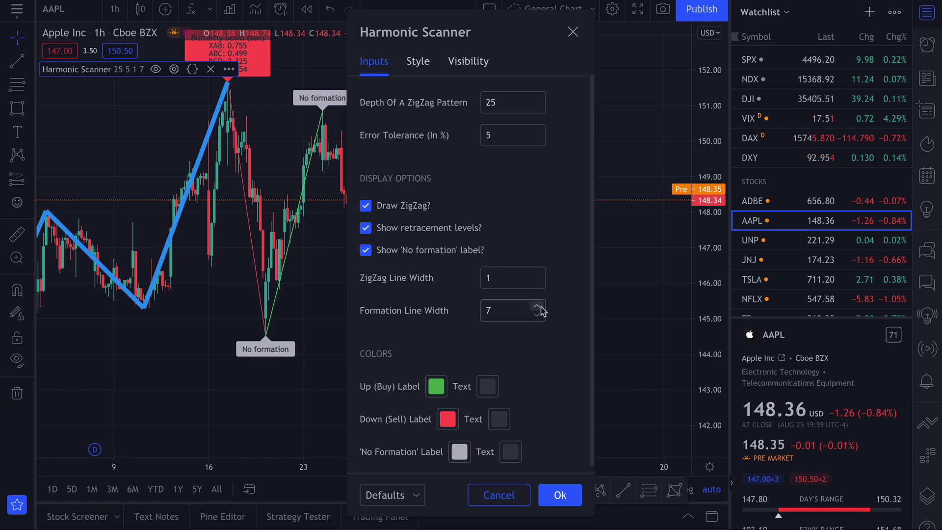
pyautogui.click(537, 315)
pyautogui.click(537, 315)
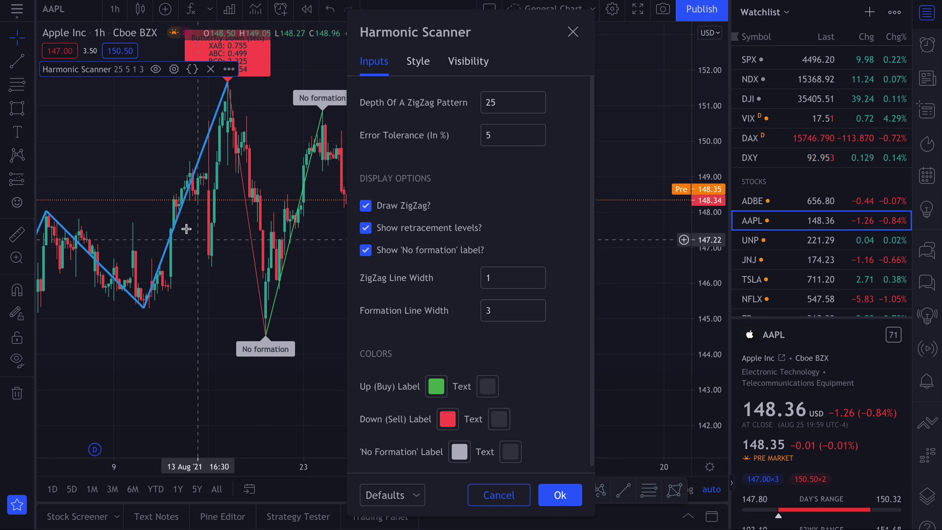
pyautogui.scroll(-1, 474, 334)
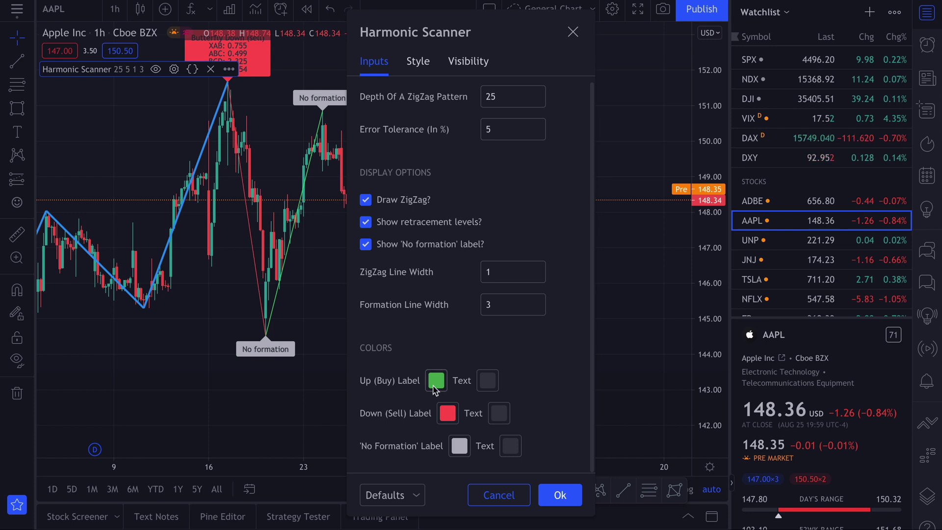
# Color the buy labels pale yellow and the Down (Sell) labels blue
pyautogui.click(433, 383)
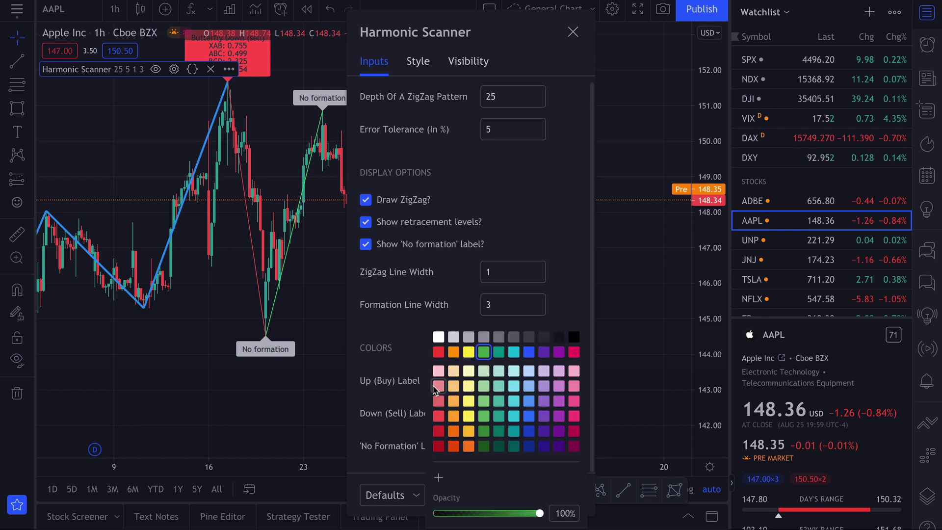
pyautogui.click(468, 372)
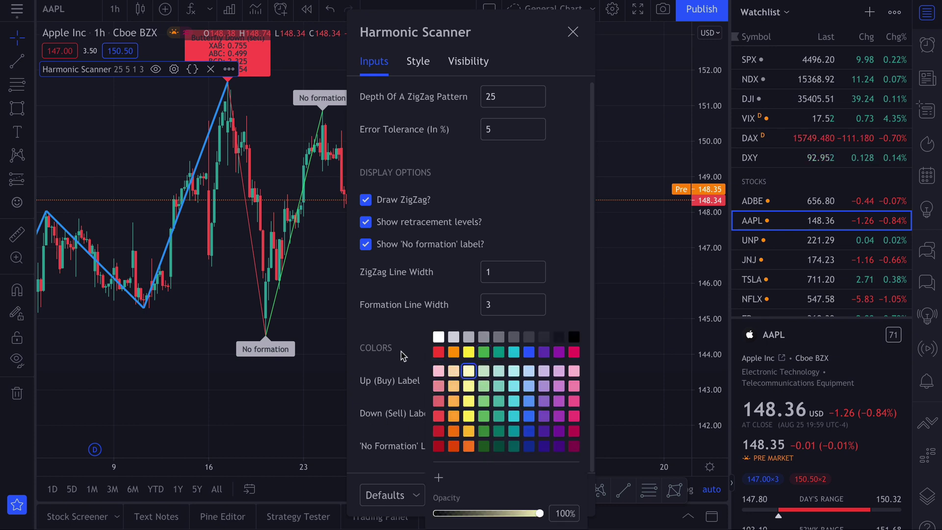
pyautogui.click(411, 330)
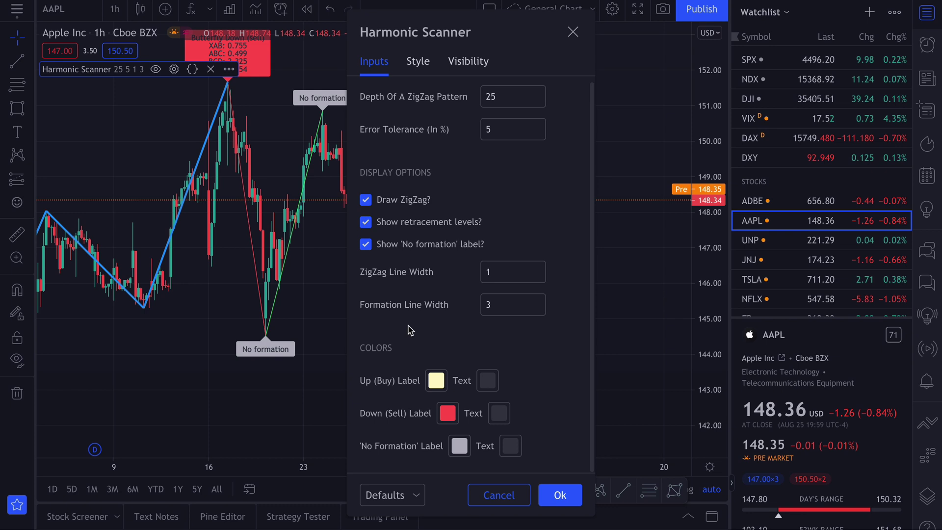
pyautogui.click(448, 413)
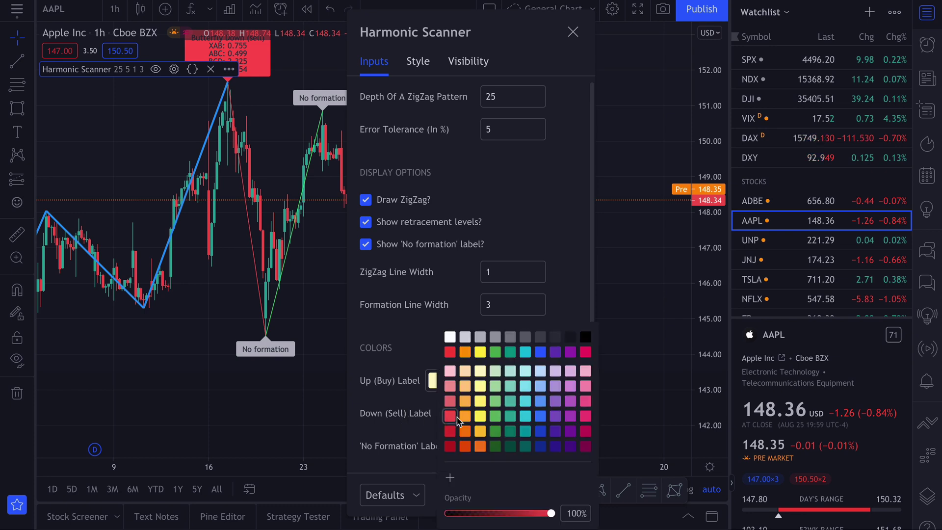
pyautogui.click(541, 402)
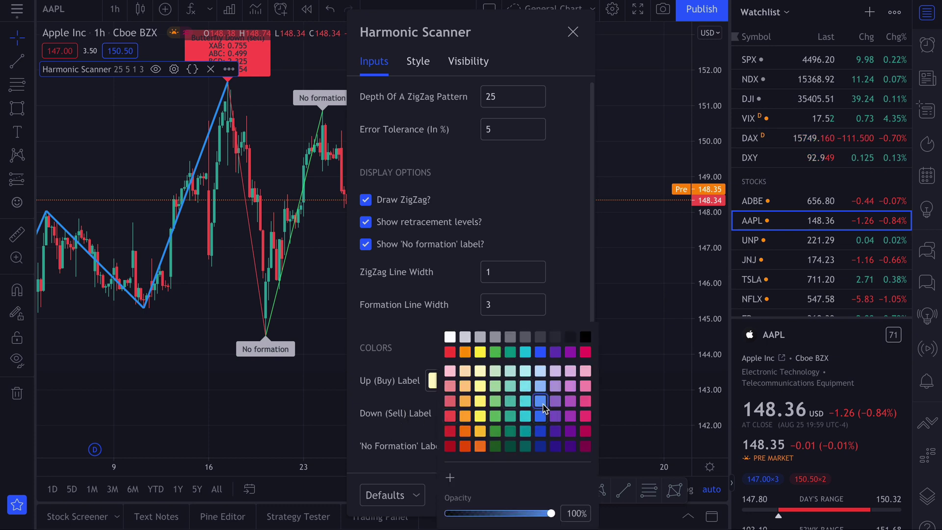
pyautogui.click(581, 237)
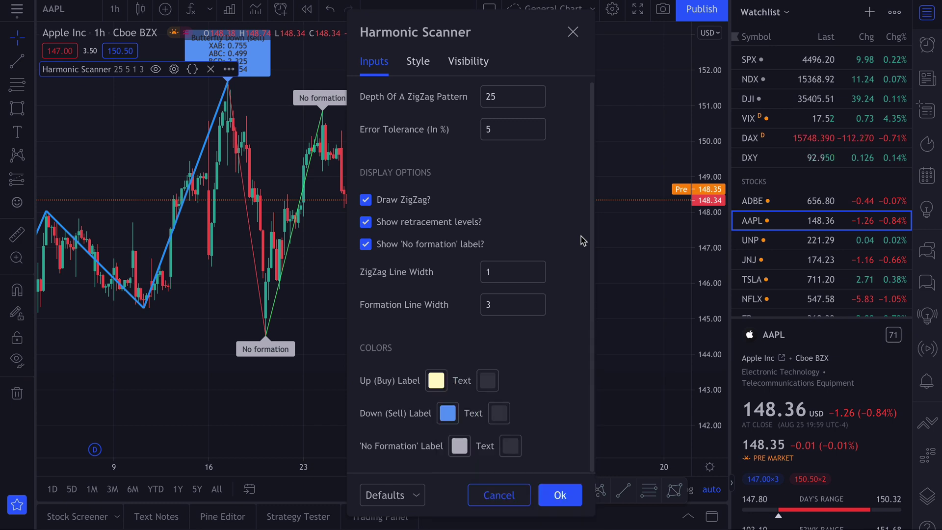
# Make 'No Formation' labels crimson with white text and apply the settings
pyautogui.click(459, 445)
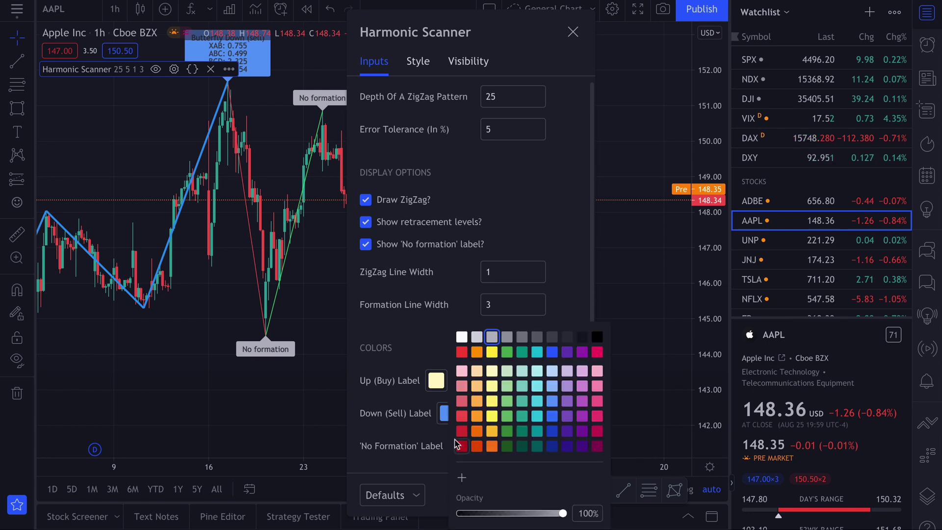
pyautogui.click(597, 351)
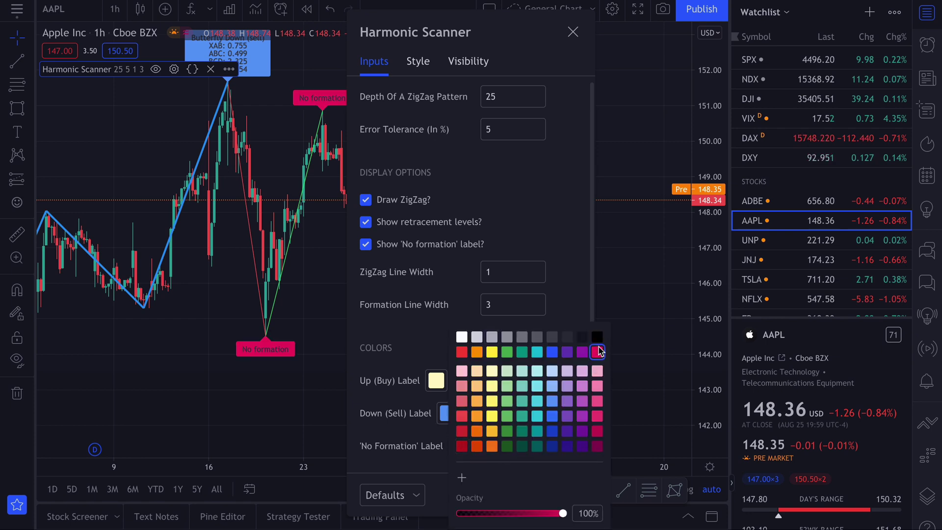
pyautogui.click(437, 318)
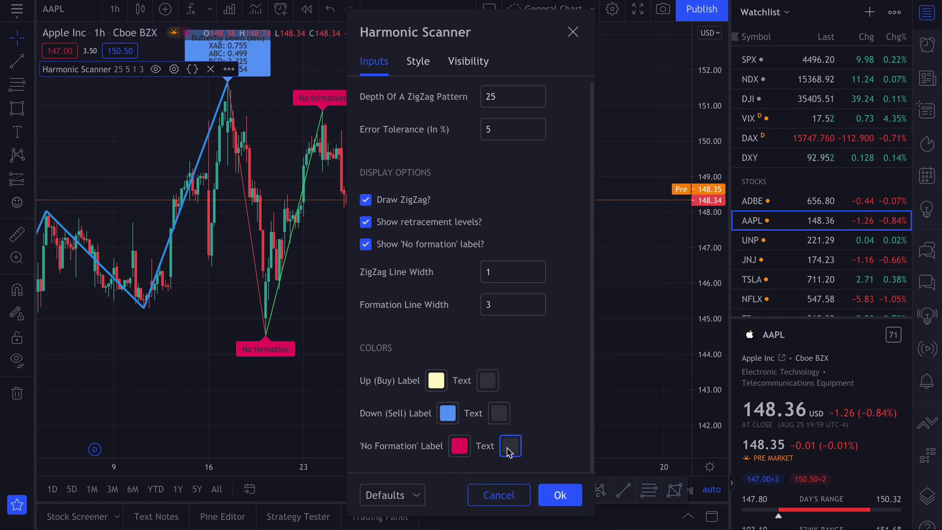
pyautogui.click(510, 446)
pyautogui.click(527, 336)
pyautogui.click(512, 337)
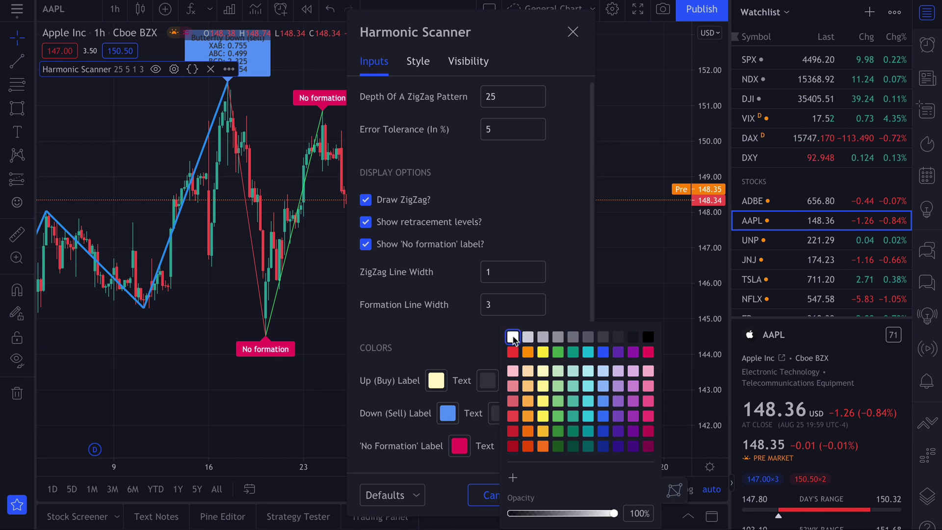
pyautogui.click(455, 338)
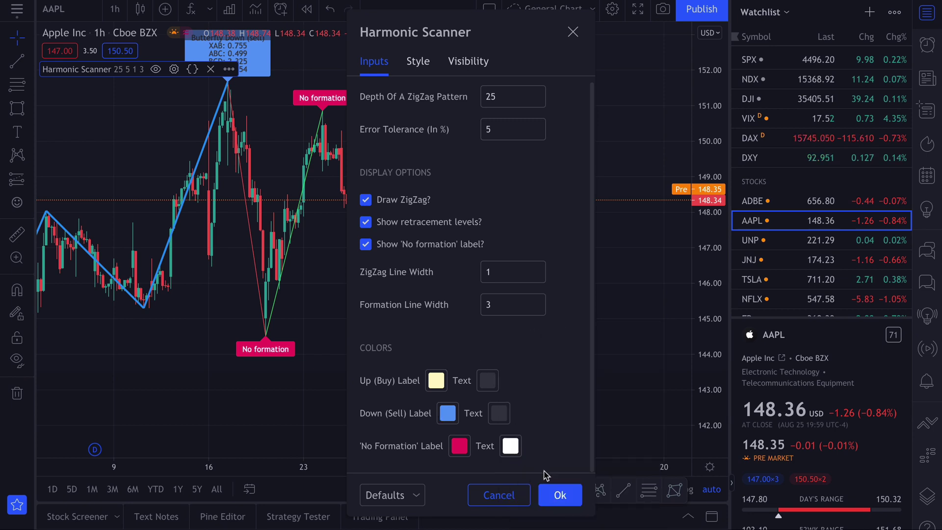
pyautogui.click(558, 497)
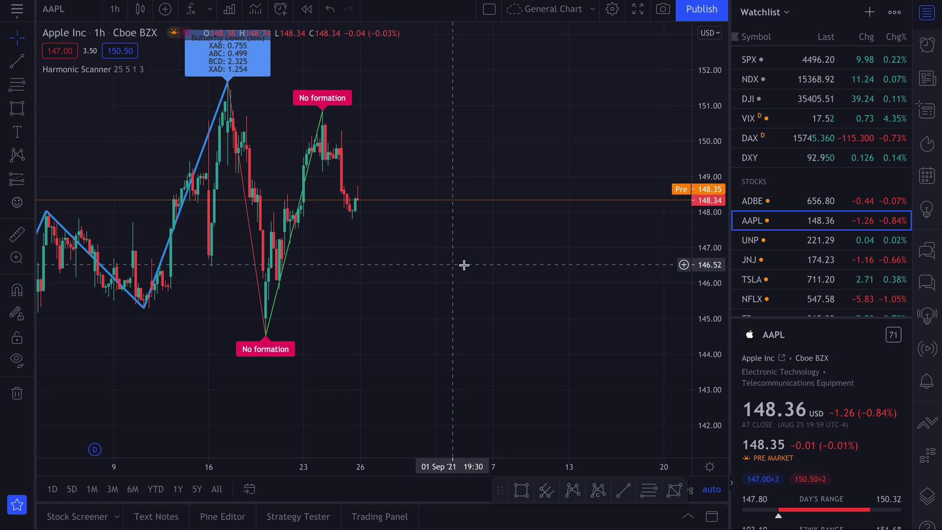
pyautogui.moveTo(464, 265); pyautogui.dragTo(544, 267)
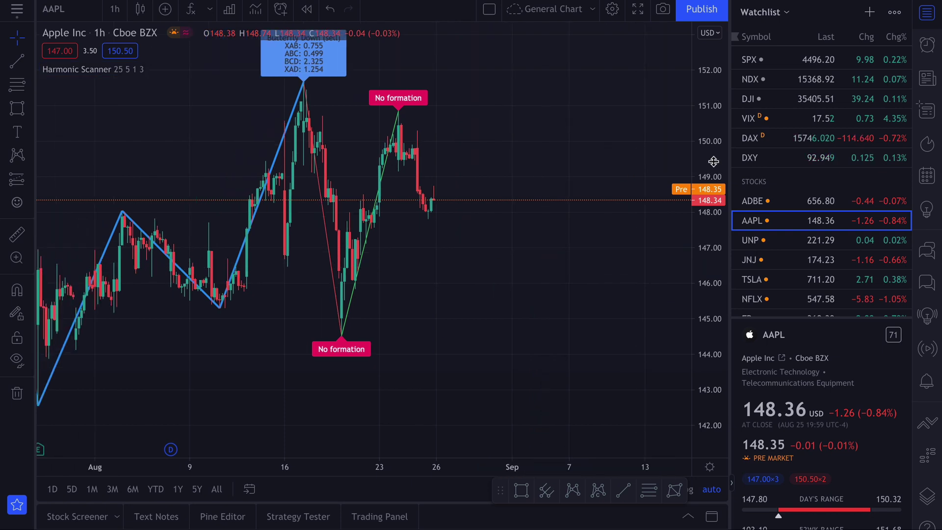
pyautogui.moveTo(714, 186); pyautogui.dragTo(713, 216)
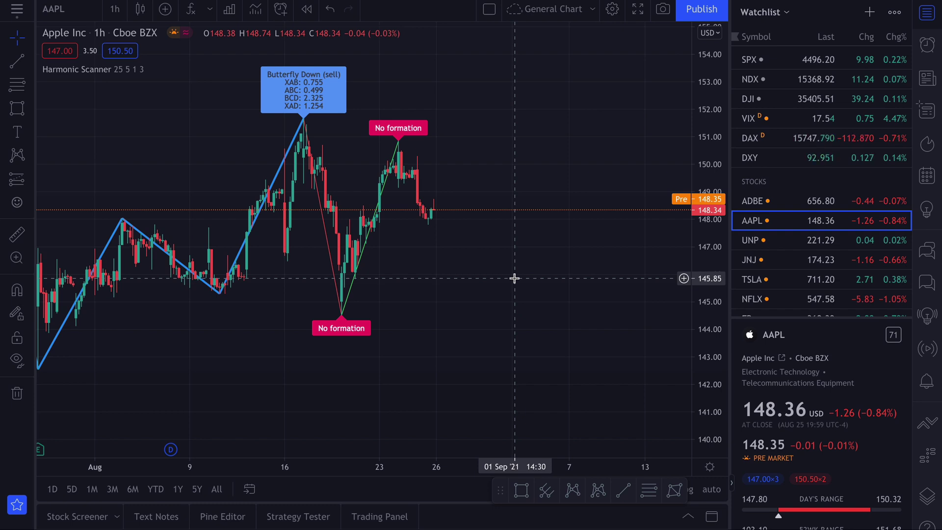
# Open the Stock Screener below the chart, shrink it to enlarge the chart, and reset the view
pyautogui.click(77, 516)
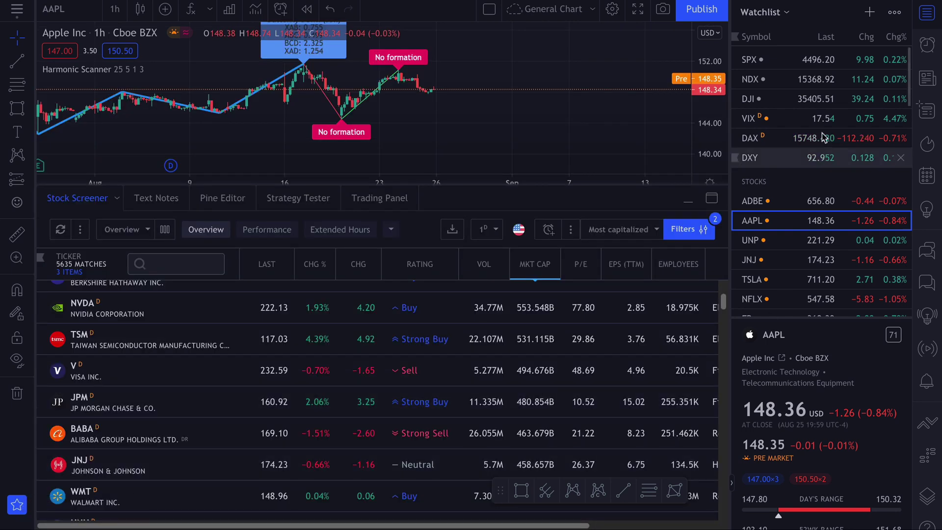
pyautogui.scroll(5, 221, 319)
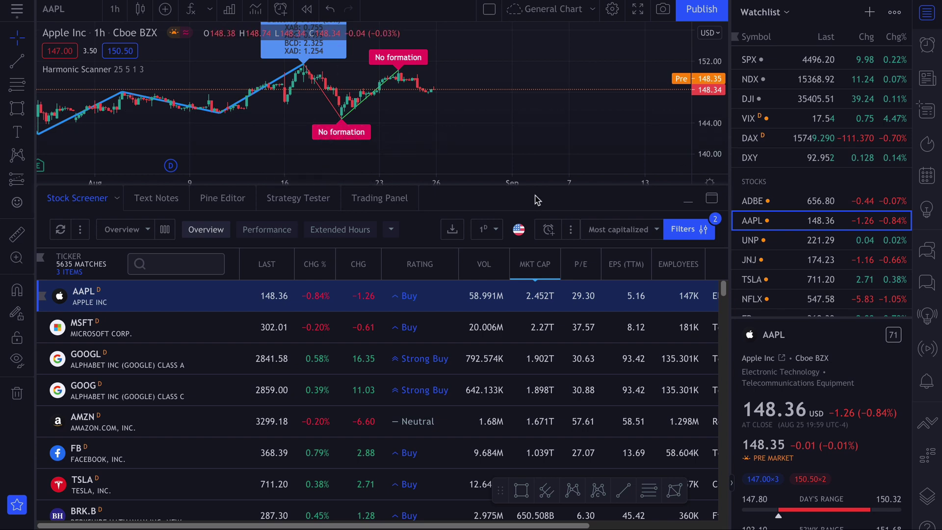
pyautogui.moveTo(540, 189); pyautogui.dragTo(486, 307)
pyautogui.hotkey('alt', 'r')
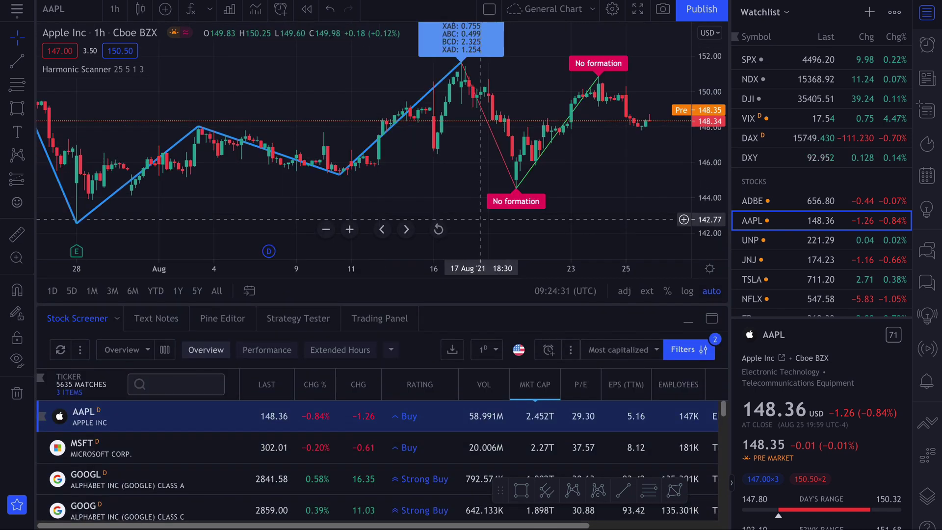
# Step through the MSFT, GOOGL and TSLA charts to view their harmonic pattern labels
pyautogui.click(165, 447)
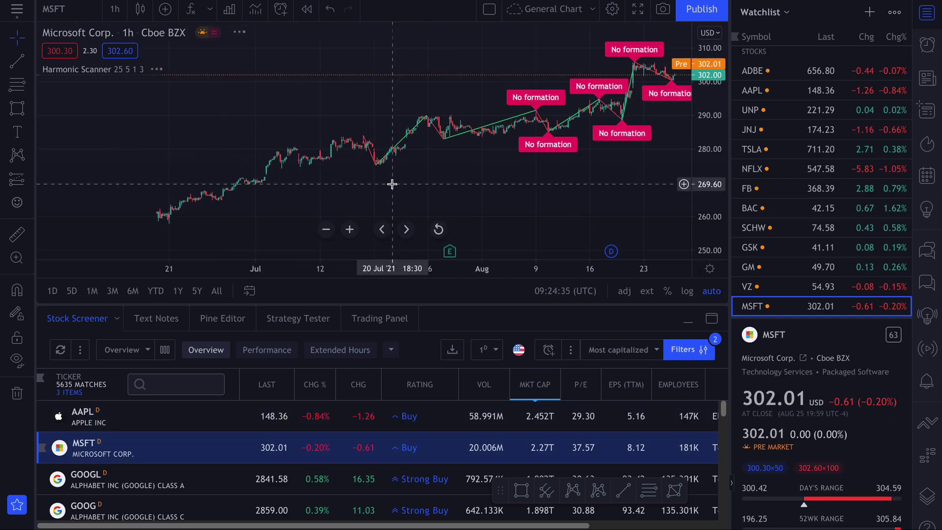
pyautogui.hscroll(5, 432, 155)
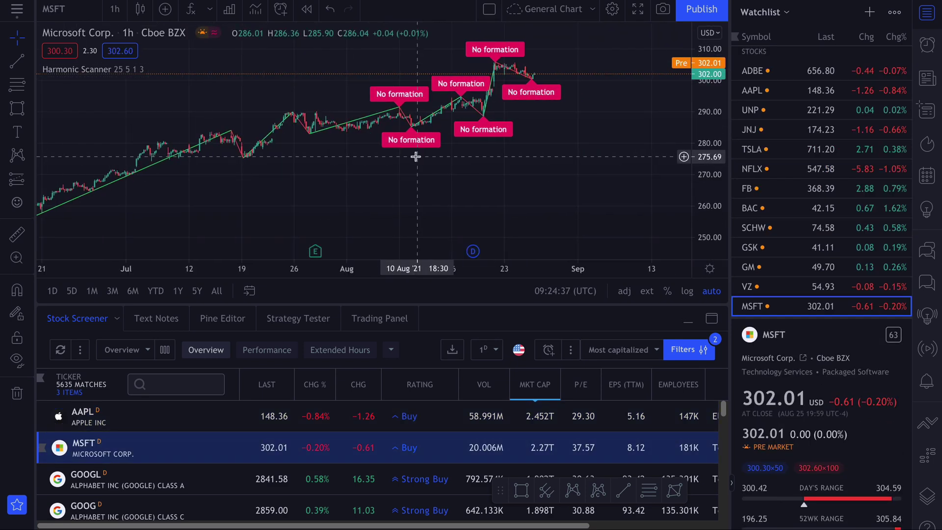
pyautogui.click(126, 474)
pyautogui.scroll(-3, 147, 466)
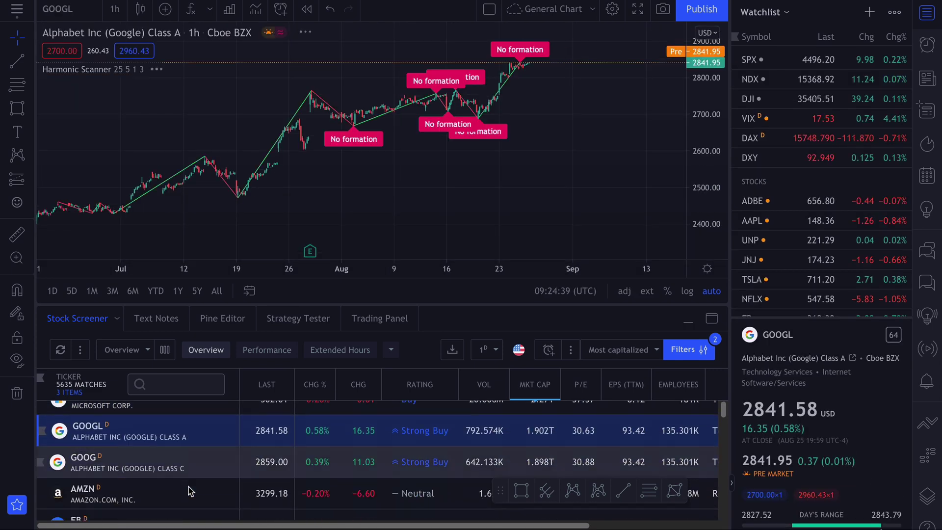
pyautogui.click(168, 434)
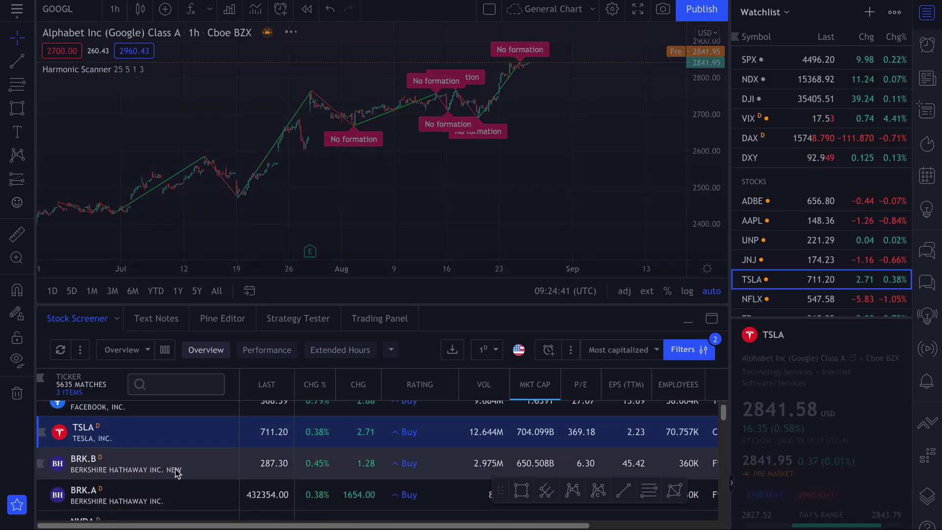
pyautogui.scroll(-2, 176, 471)
pyautogui.scroll(-2, 178, 473)
# Review the TSM chart zoomed out, then the JPM chart panned across its history
pyautogui.click(191, 422)
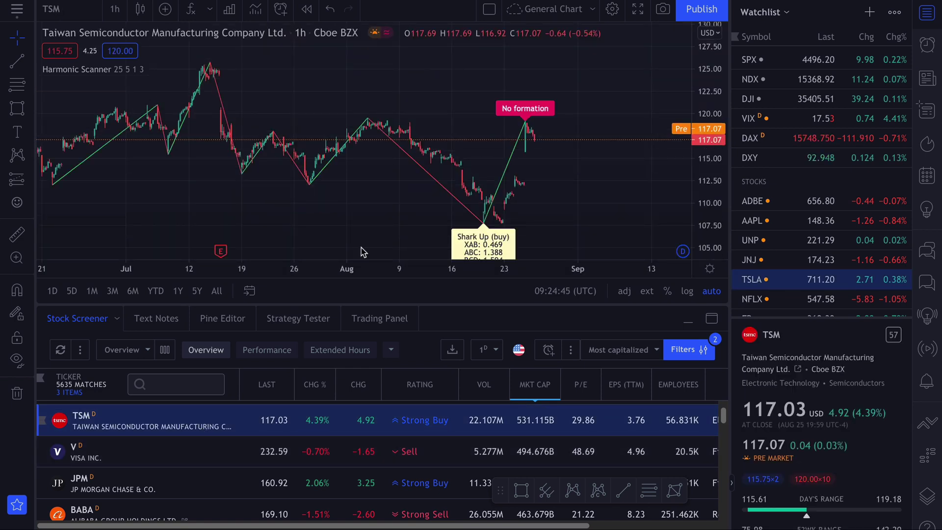
pyautogui.hscroll(2, 374, 201)
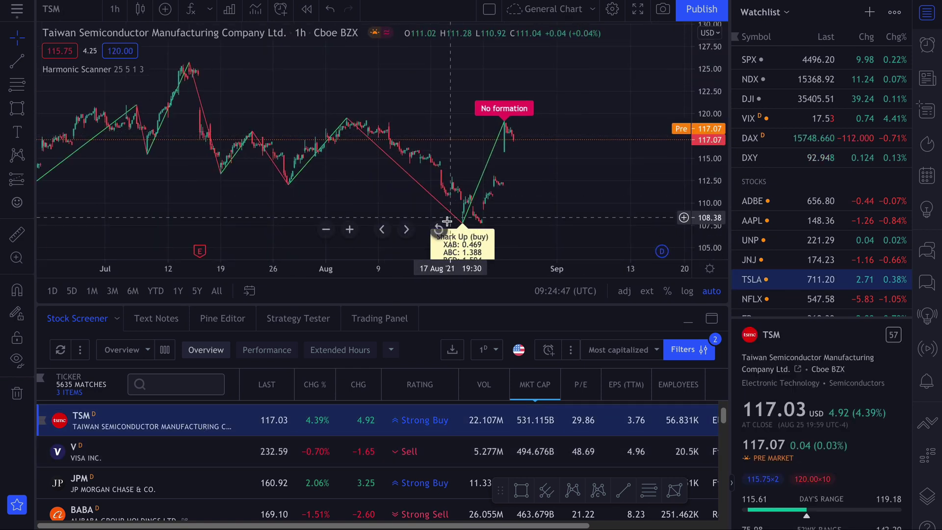
pyautogui.scroll(-5, 444, 221)
pyautogui.scroll(-4, 447, 221)
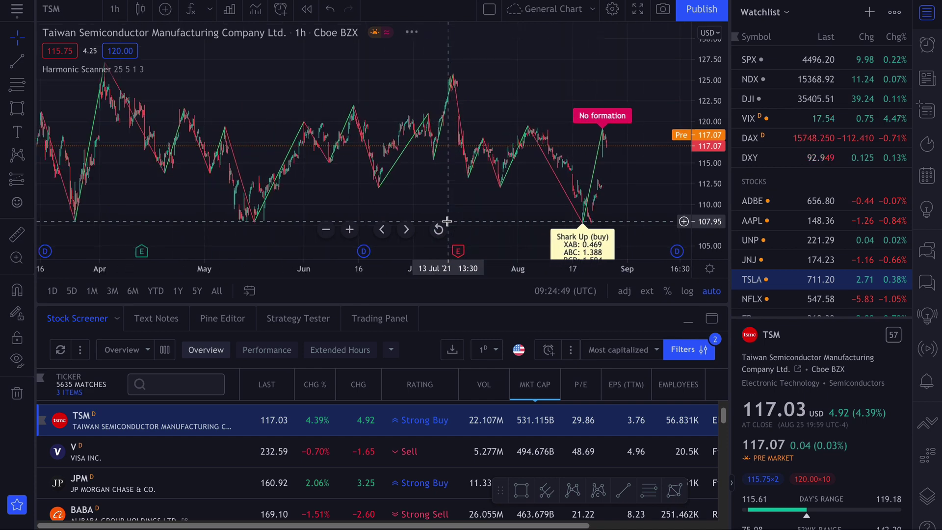
pyautogui.scroll(-5, 443, 225)
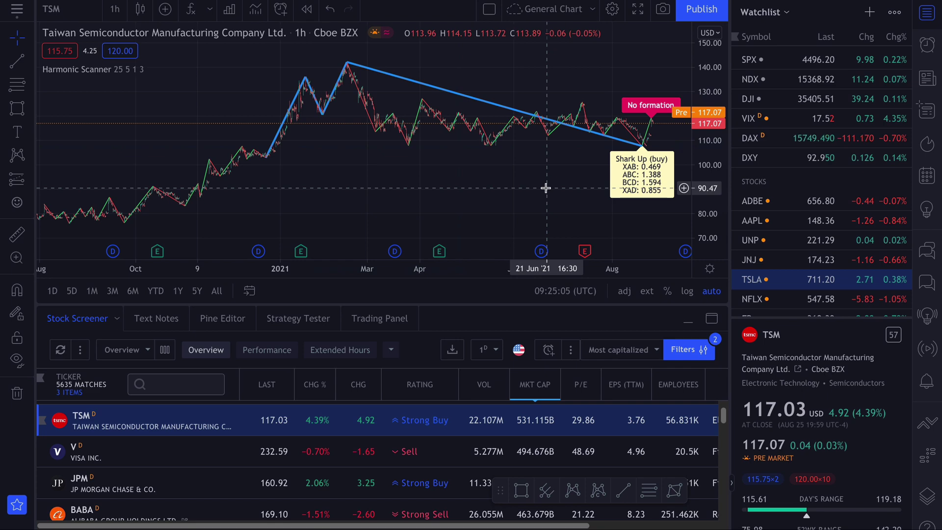
pyautogui.click(162, 491)
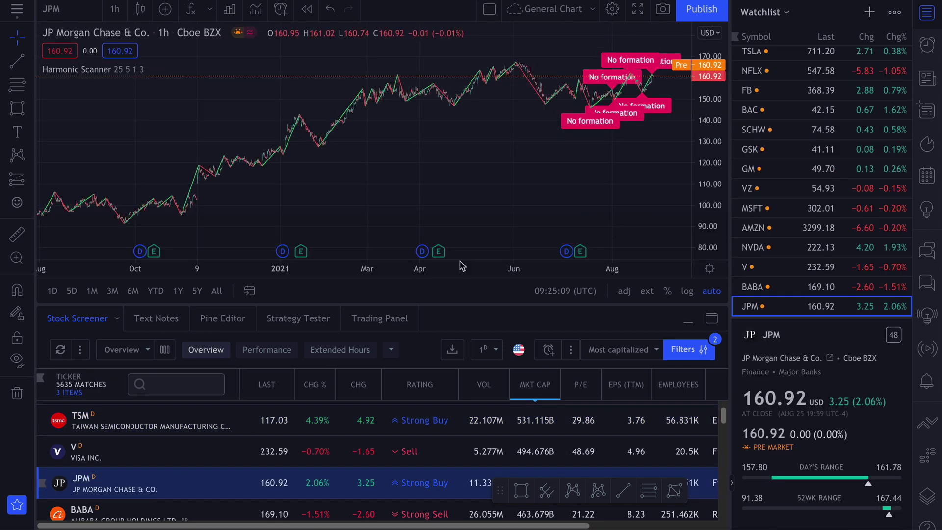
pyautogui.moveTo(651, 171); pyautogui.dragTo(587, 168)
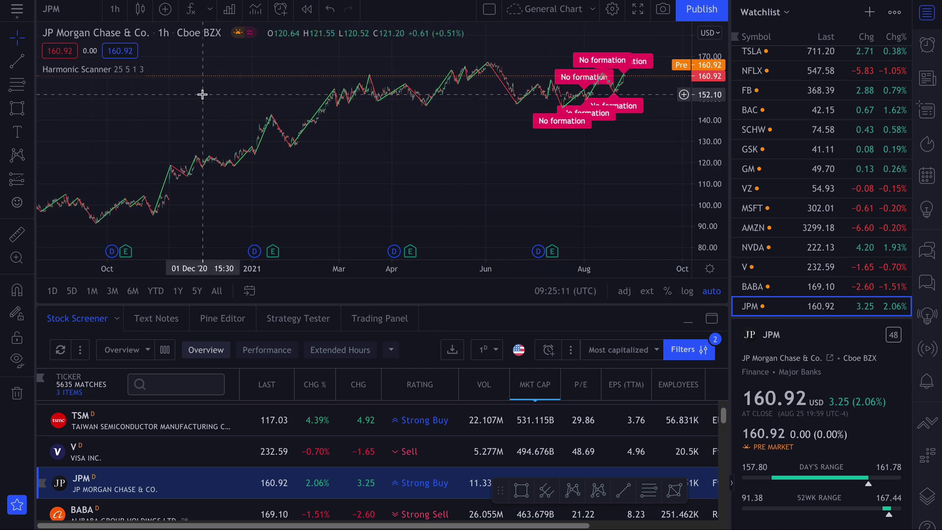